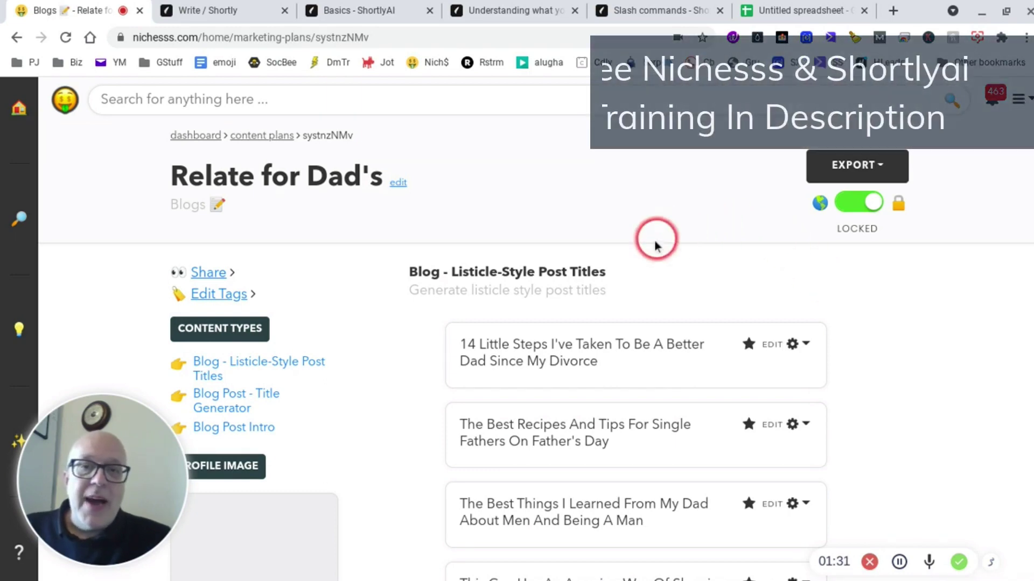
{"action": "scroll", "coordinate": [831, 308], "scroll_direction": "down", "scroll_amount": 3}
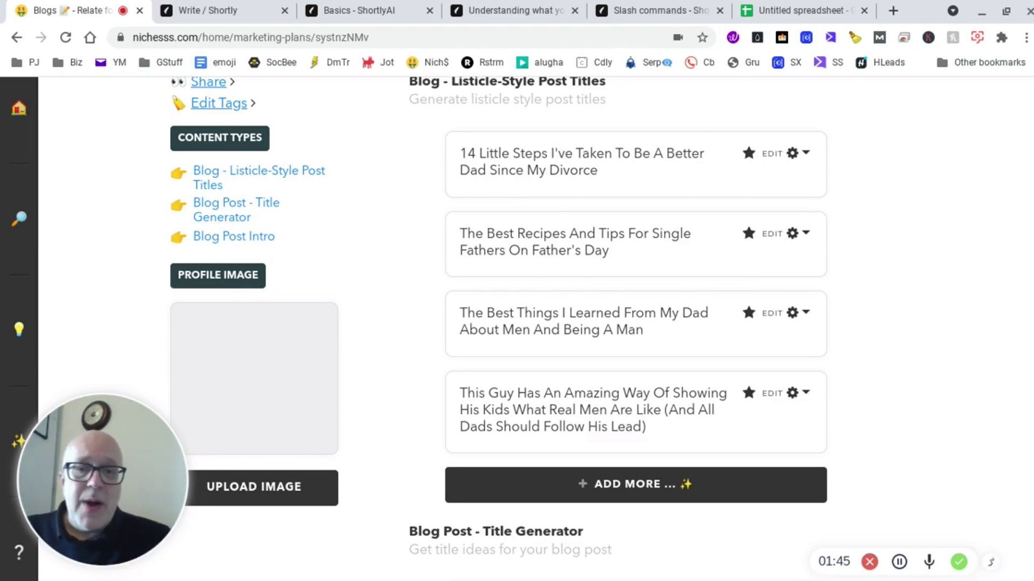
{"action": "scroll", "coordinate": [635, 323], "scroll_direction": "down", "scroll_amount": 5}
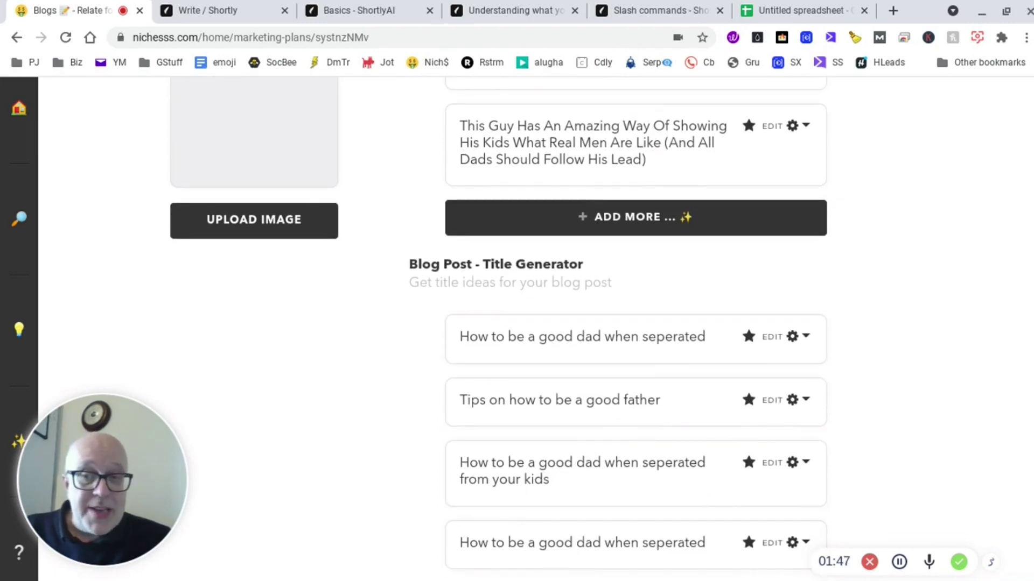
{"action": "left_click", "coordinate": [696, 298]}
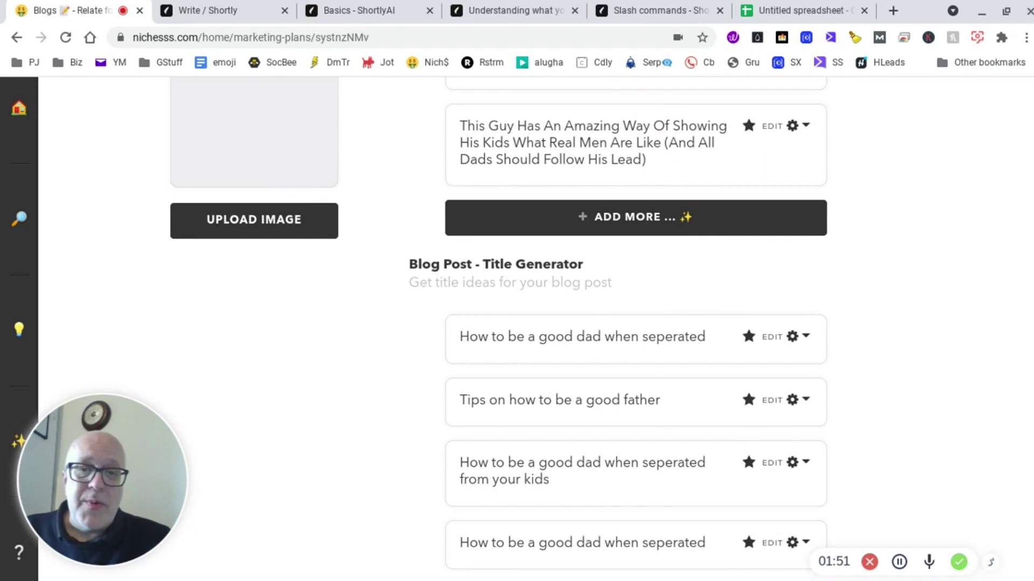
{"action": "scroll", "coordinate": [697, 299], "scroll_direction": "down", "scroll_amount": 2}
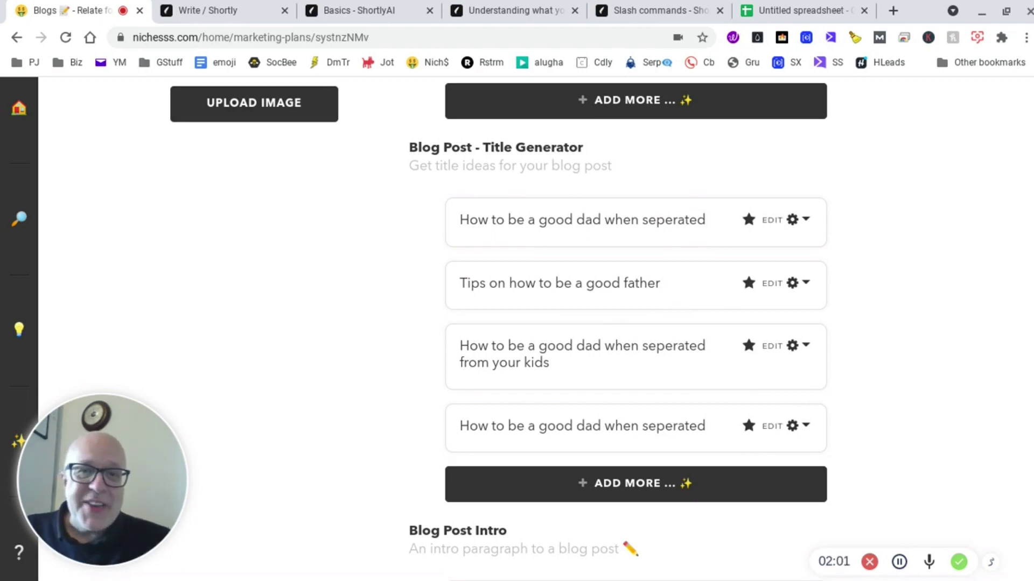
Copy the first Blog Post Intro paragraph for the separated-fathers affirmations from the Nichesss plan
{"action": "scroll", "coordinate": [635, 329], "scroll_direction": "down", "scroll_amount": 8}
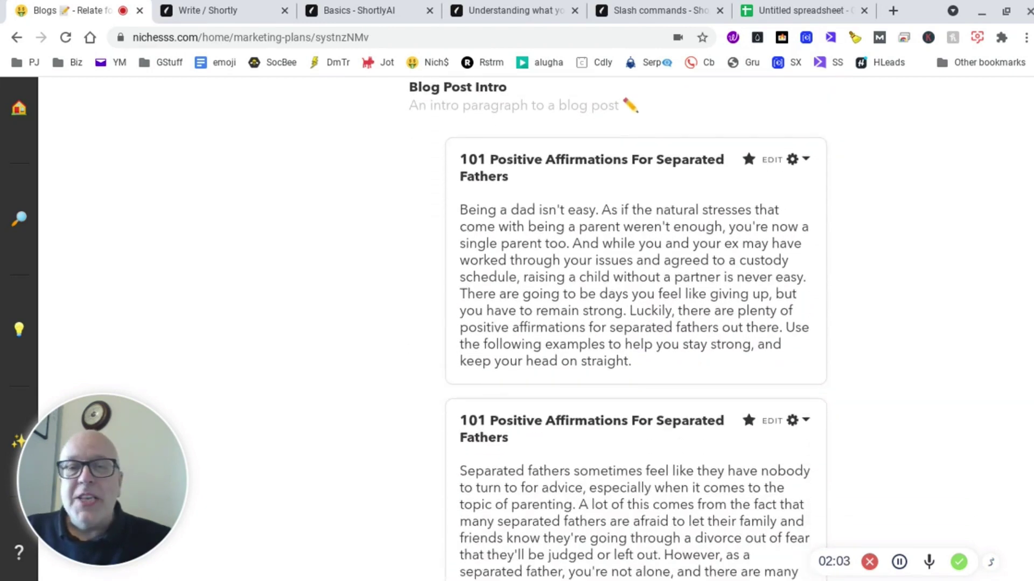
{"action": "scroll", "coordinate": [635, 329], "scroll_direction": "down", "scroll_amount": 3}
{"action": "scroll", "coordinate": [635, 328], "scroll_direction": "up", "scroll_amount": 3}
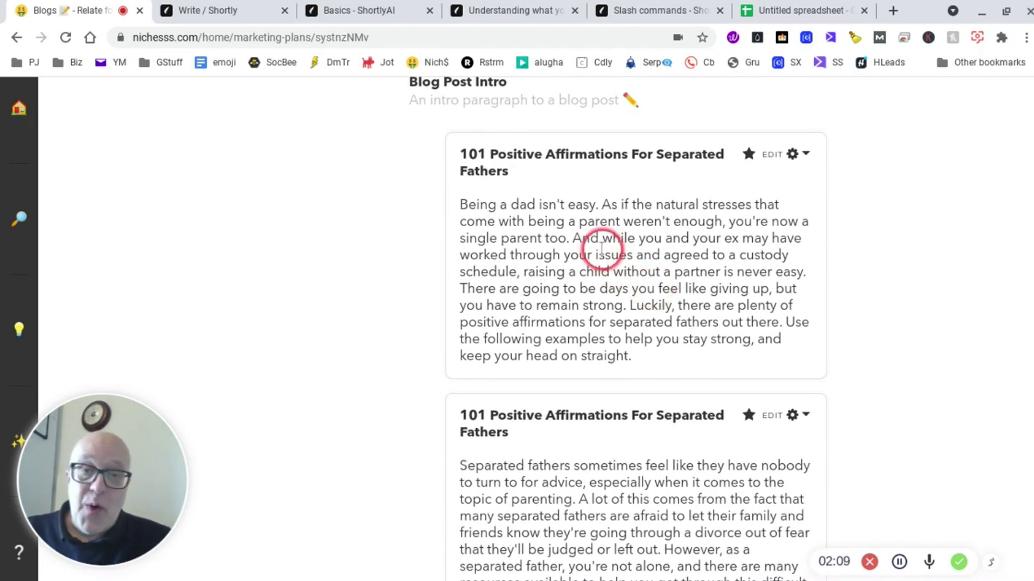
{"action": "left_click_drag", "start_coordinate": [462, 208], "coordinate": [681, 369]}
{"action": "right_click", "coordinate": [617, 274]}
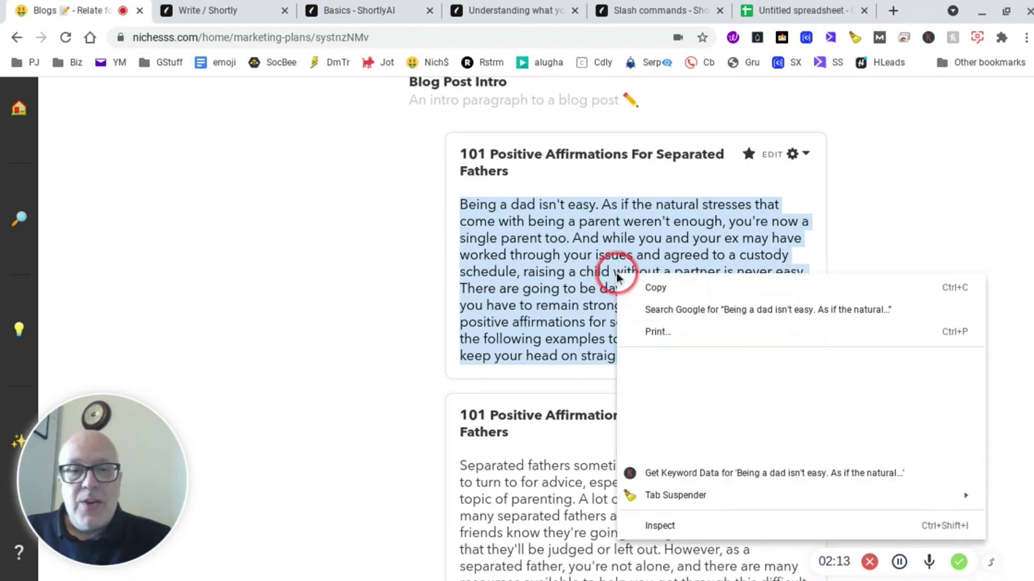
{"action": "left_click", "coordinate": [664, 300]}
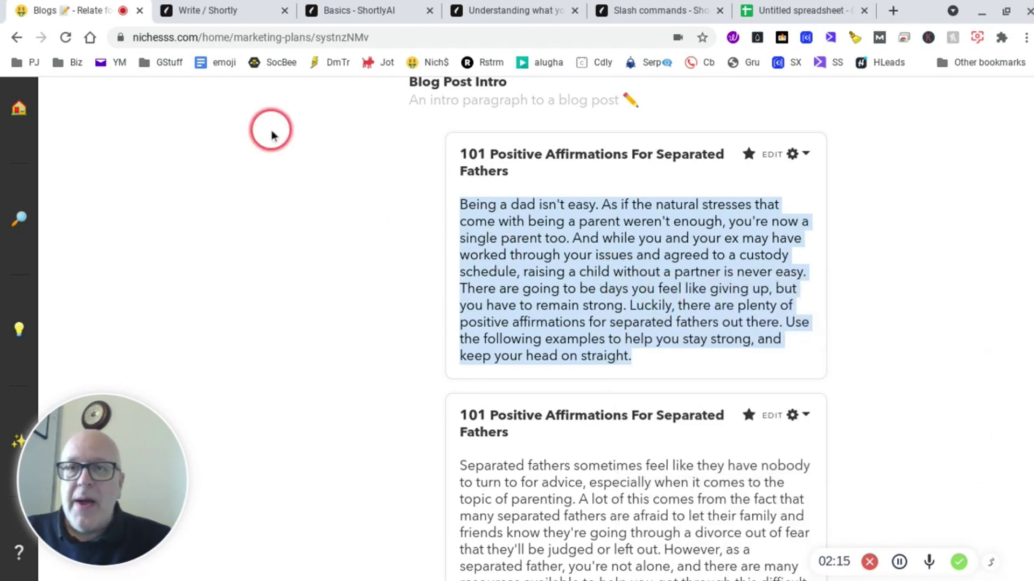
Paste the copied intro paragraph into the ShortlyAI document body and add a new line below it
{"action": "left_click", "coordinate": [213, 16]}
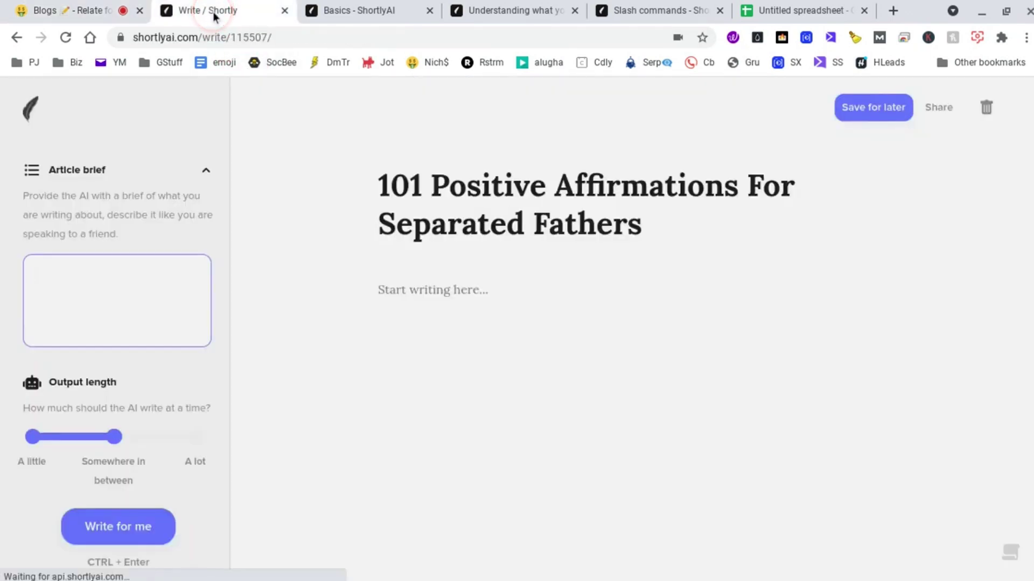
{"action": "left_click", "coordinate": [432, 283]}
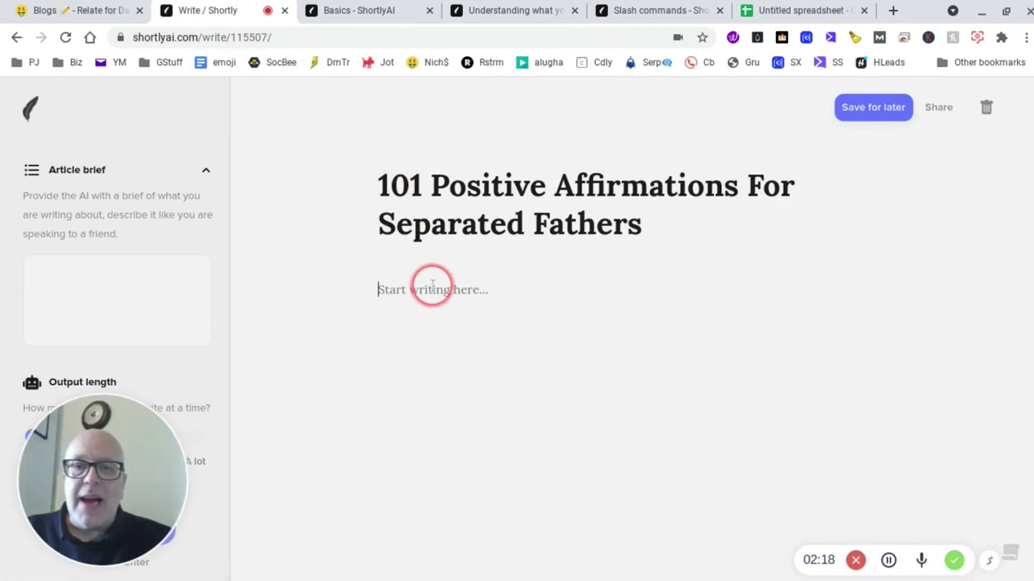
{"action": "key", "text": "ctrl+v"}
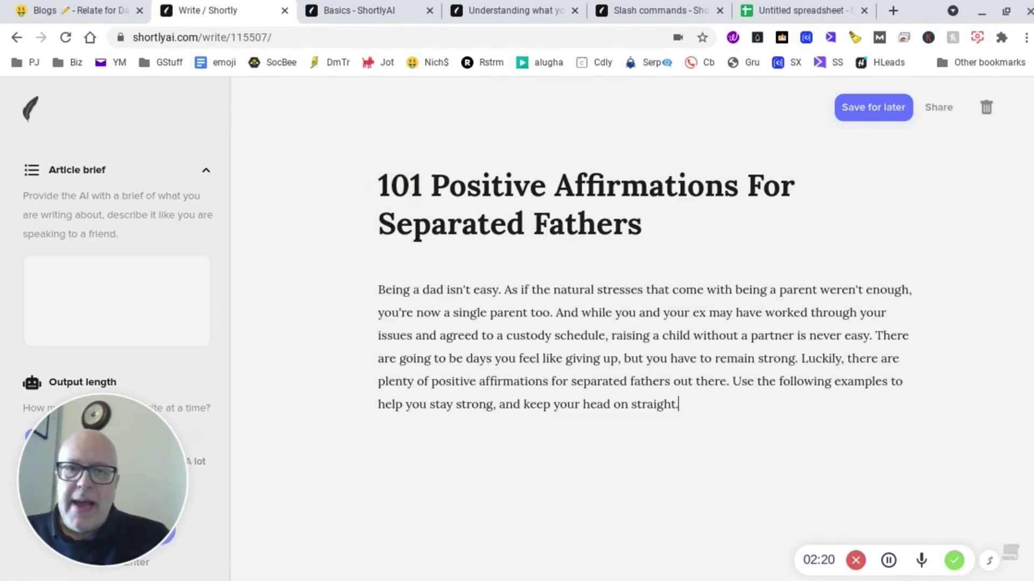
{"action": "left_click", "coordinate": [455, 359]}
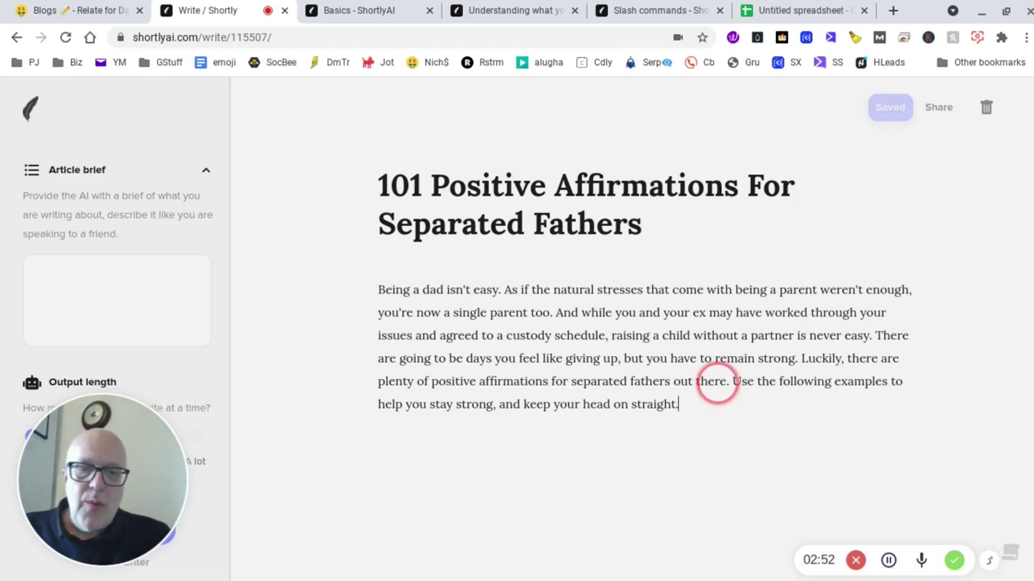
{"action": "key", "text": "Return"}
{"action": "key", "text": "Return"}
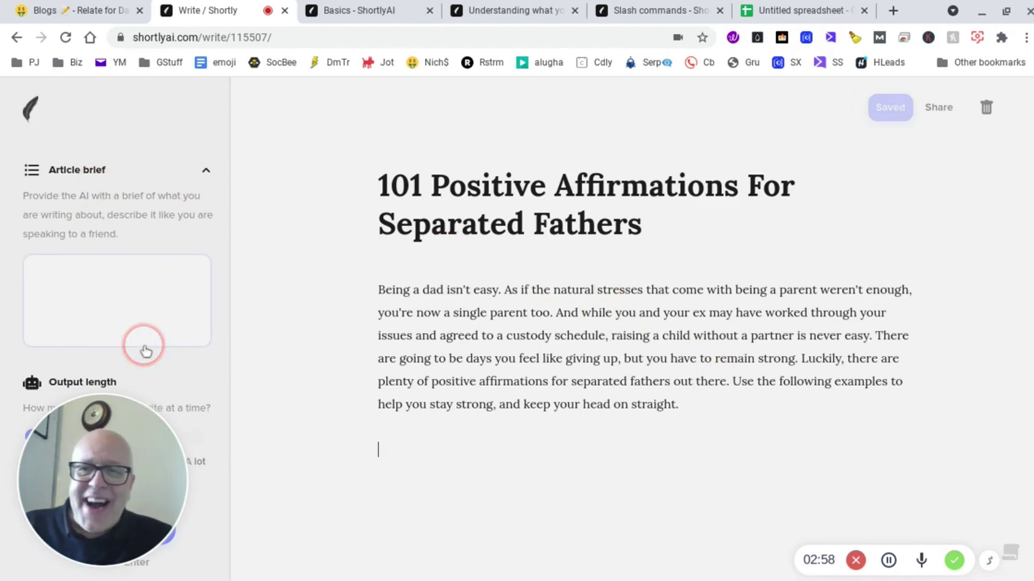
Enter the brief 'write a list of positive affirmations for separated fathers', then type /instruct [ below the intro
{"action": "left_click", "coordinate": [144, 288]}
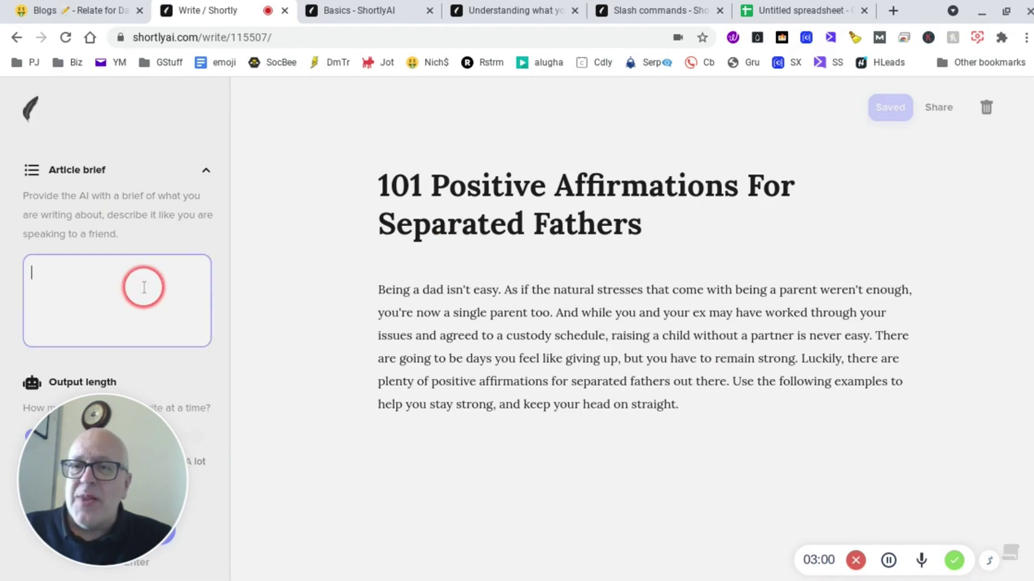
{"action": "type", "text": "wri"}
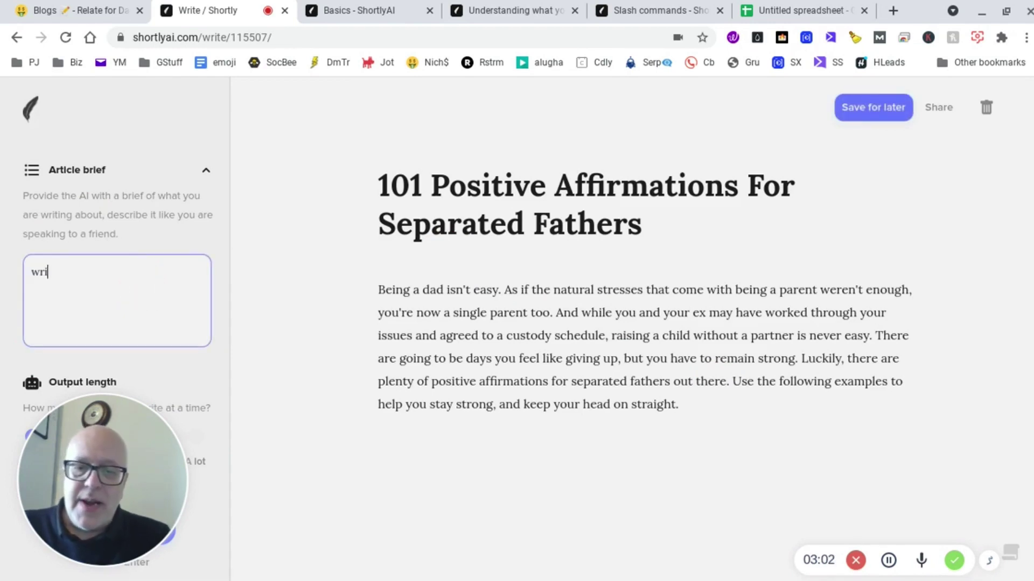
{"action": "type", "text": "te a lis"}
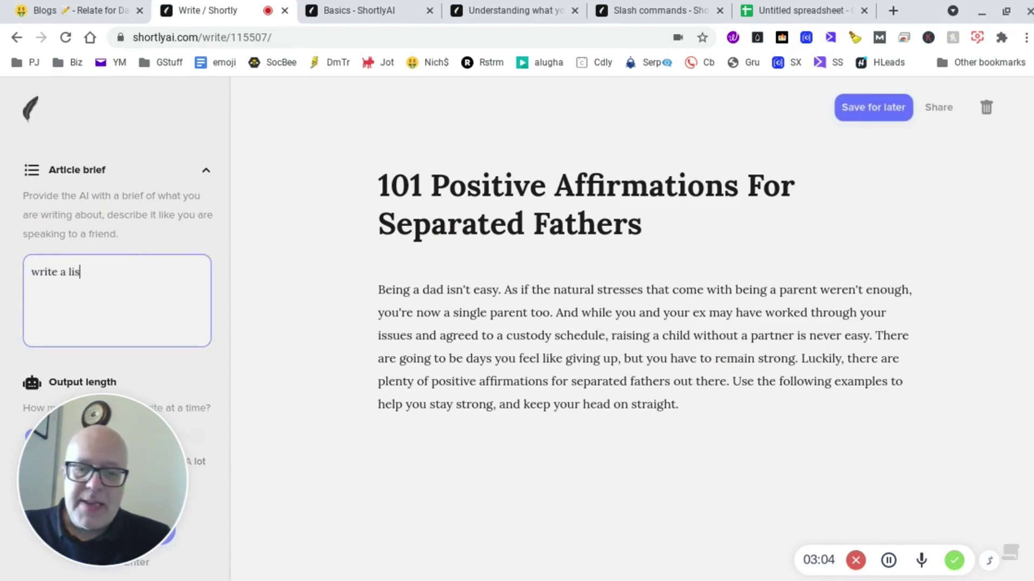
{"action": "type", "text": "t of posit"}
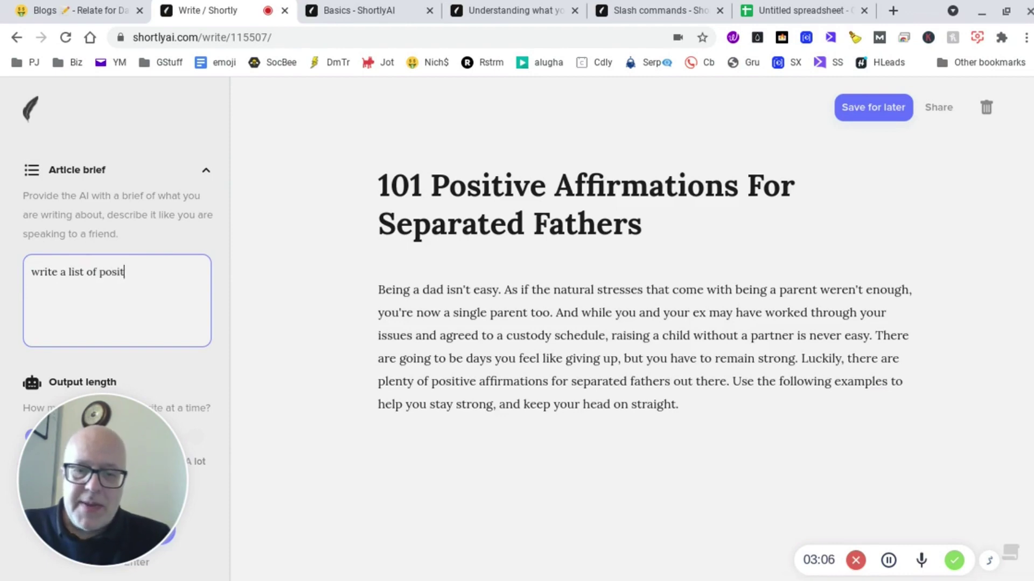
{"action": "type", "text": "ive affir"}
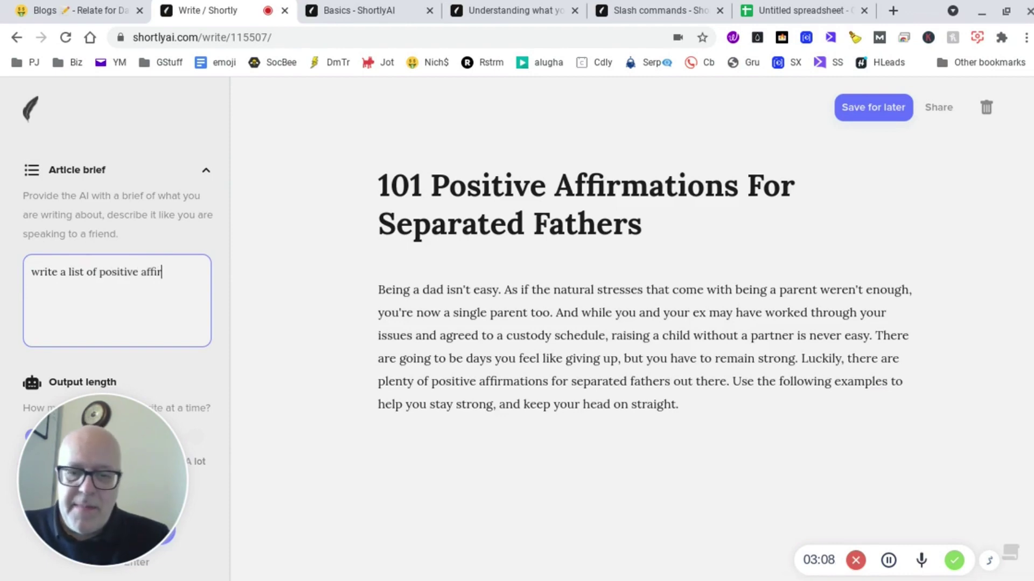
{"action": "type", "text": "mations for"}
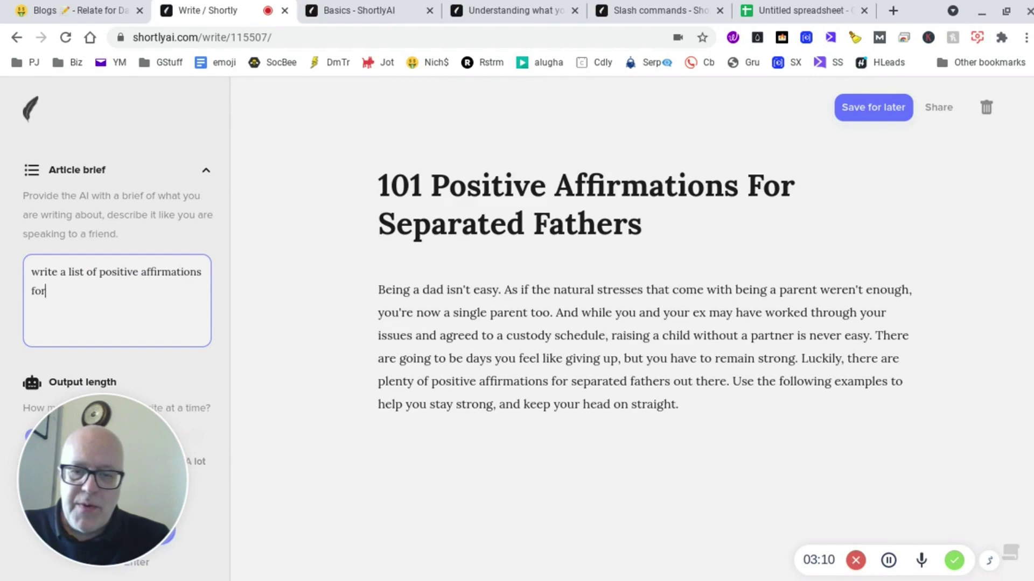
{"action": "type", "text": " separated"}
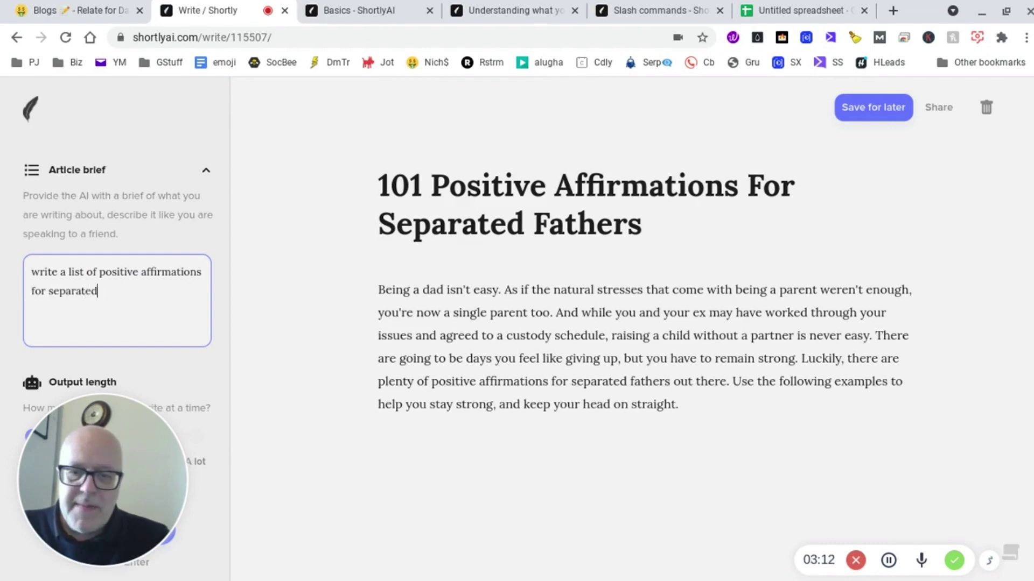
{"action": "type", "text": " fathers"}
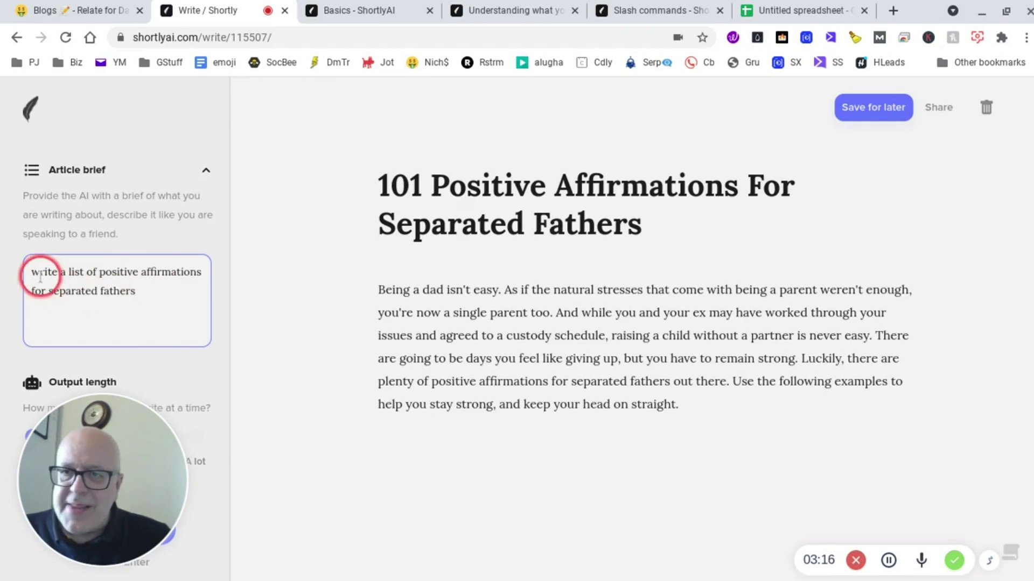
{"action": "left_click_drag", "start_coordinate": [35, 274], "coordinate": [145, 296]}
{"action": "key", "text": "ctrl+c"}
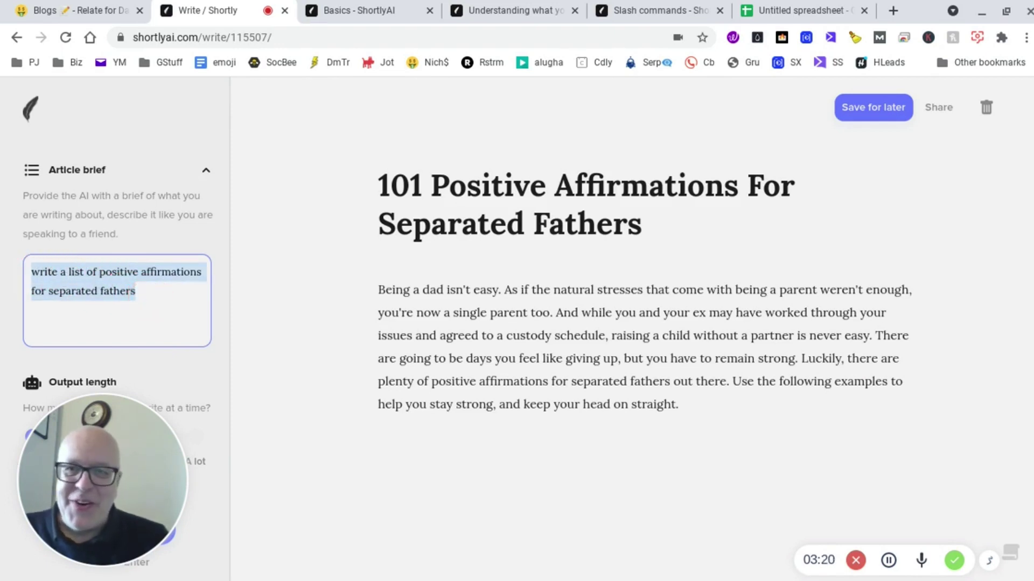
{"action": "left_click", "coordinate": [396, 438]}
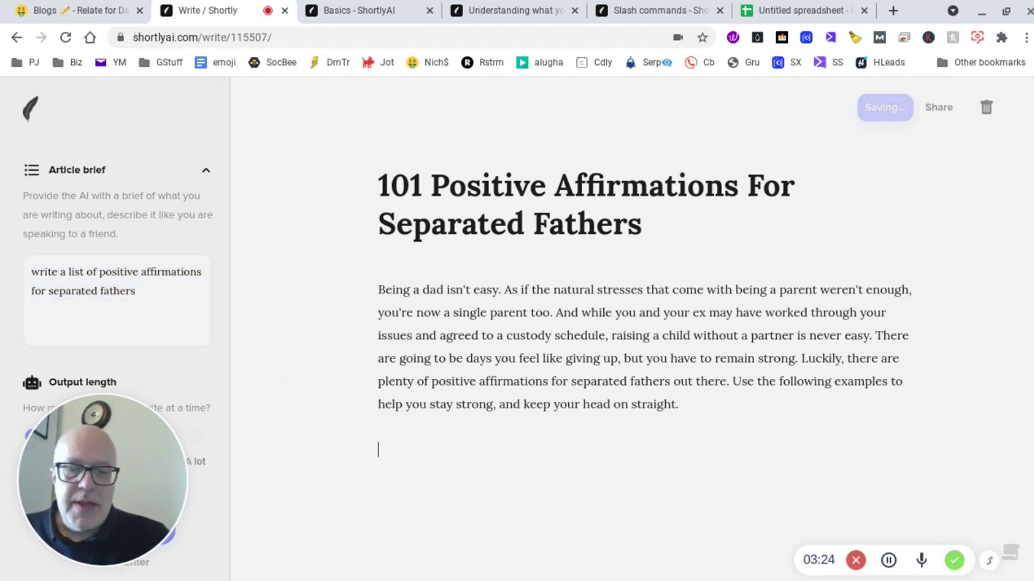
{"action": "type", "text": "/instruc"}
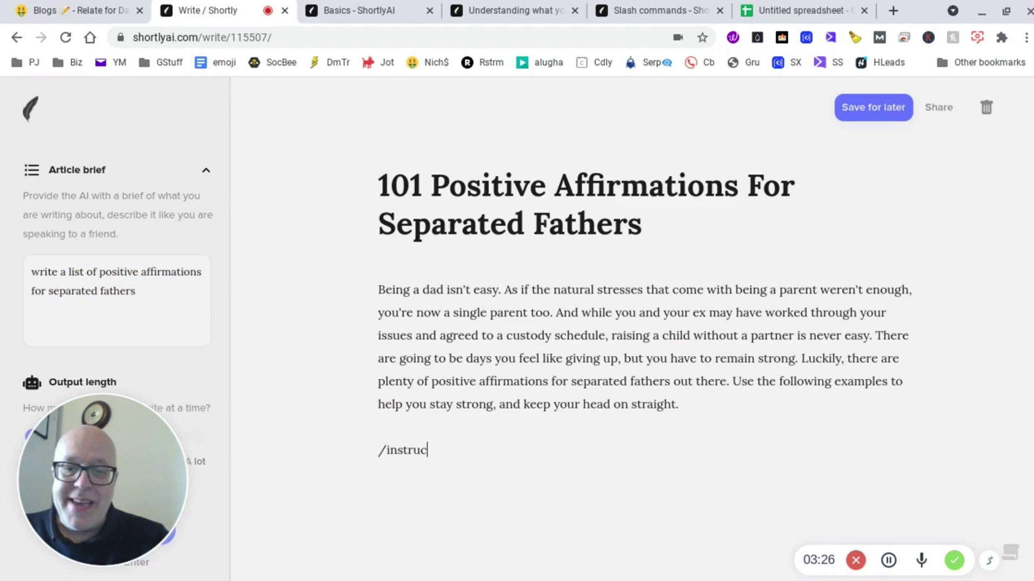
{"action": "type", "text": "t "}
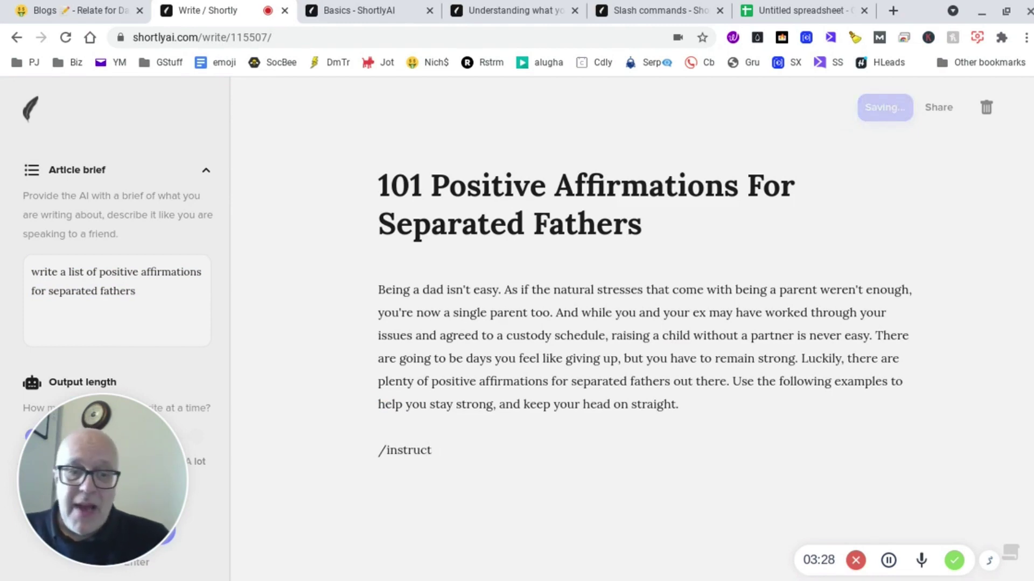
{"action": "type", "text": "["}
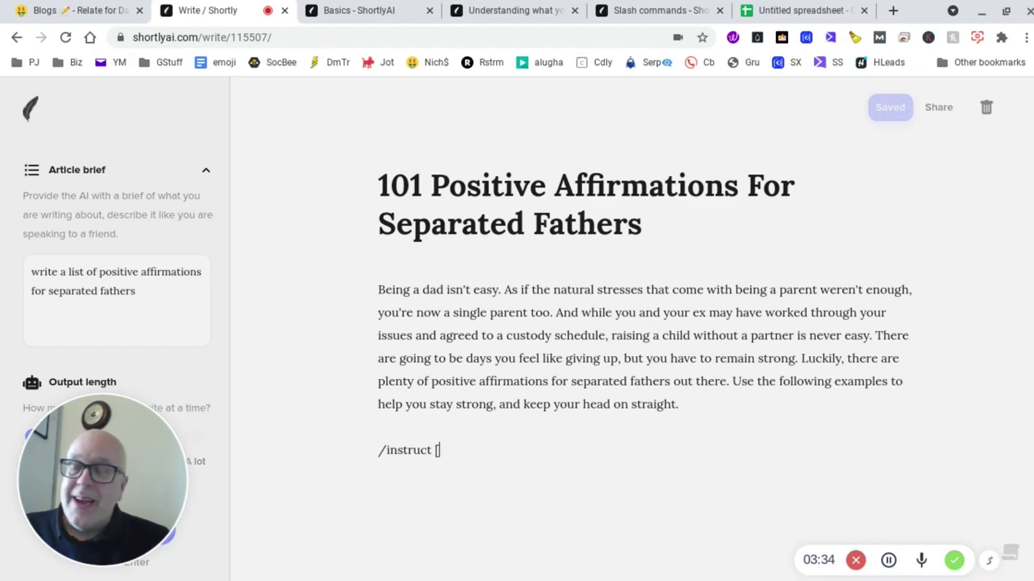
Read the Basics, Understanding what your AI sees, and Slash commands help pages
{"action": "left_click", "coordinate": [348, 12]}
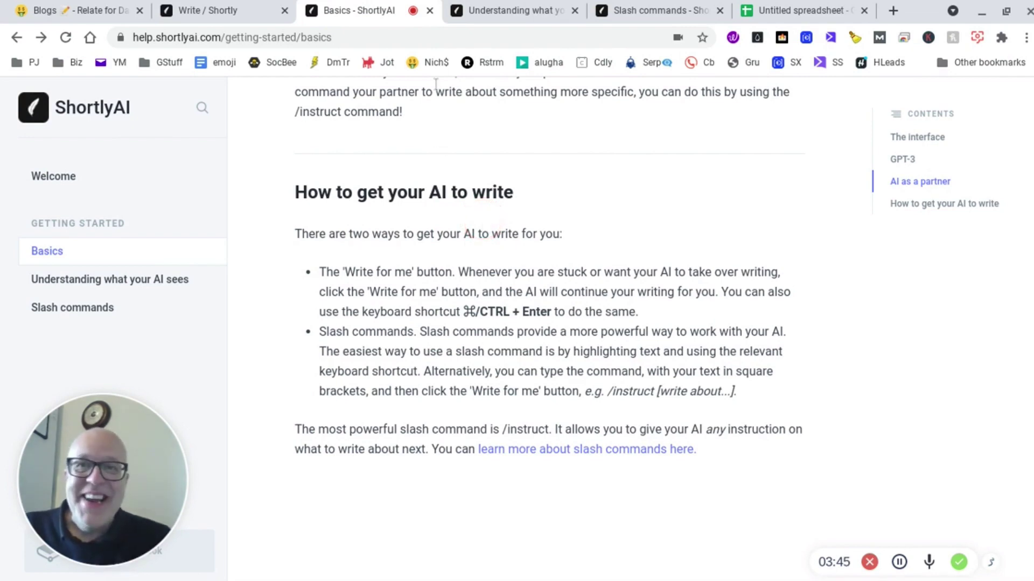
{"action": "left_click", "coordinate": [520, 11]}
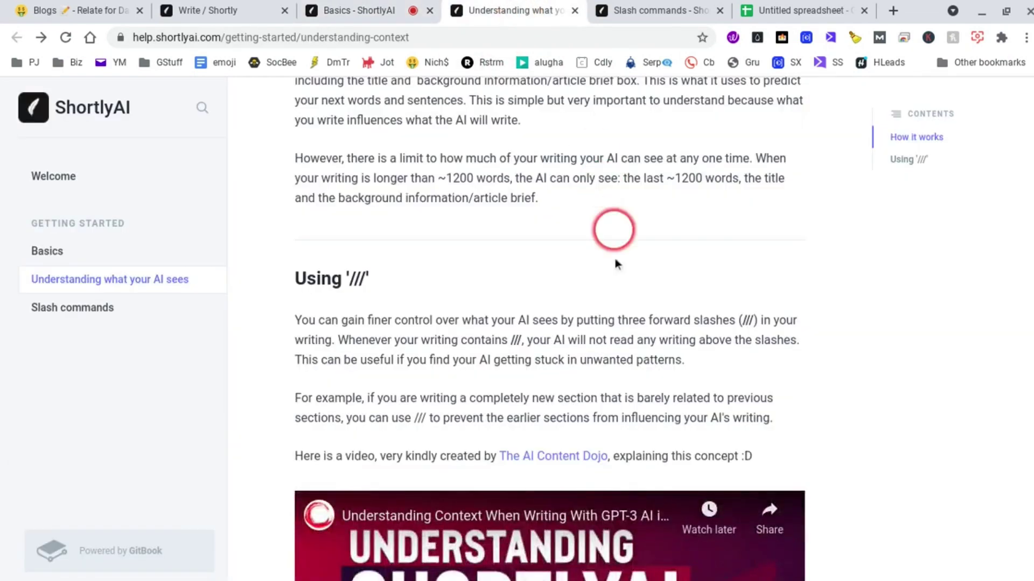
{"action": "scroll", "coordinate": [612, 271], "scroll_direction": "up", "scroll_amount": 3}
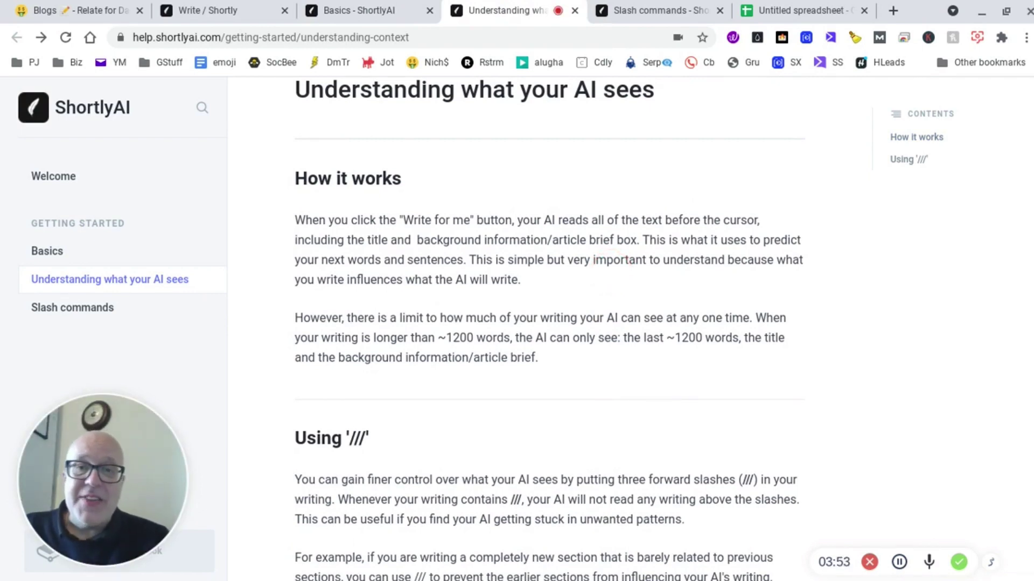
{"action": "left_click", "coordinate": [652, 12]}
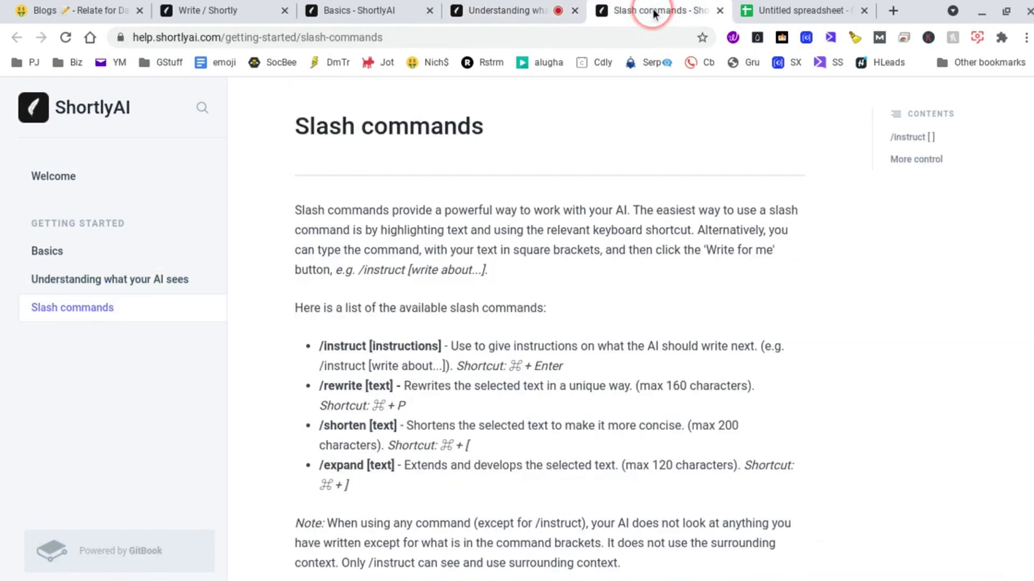
{"action": "scroll", "coordinate": [715, 168], "scroll_direction": "down", "scroll_amount": 13}
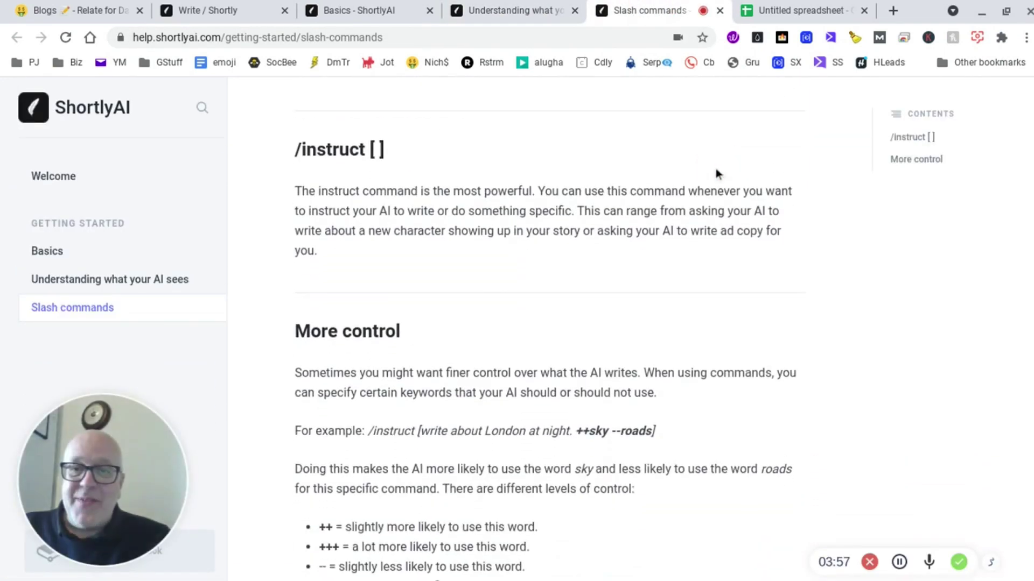
{"action": "scroll", "coordinate": [715, 168], "scroll_direction": "up", "scroll_amount": 13}
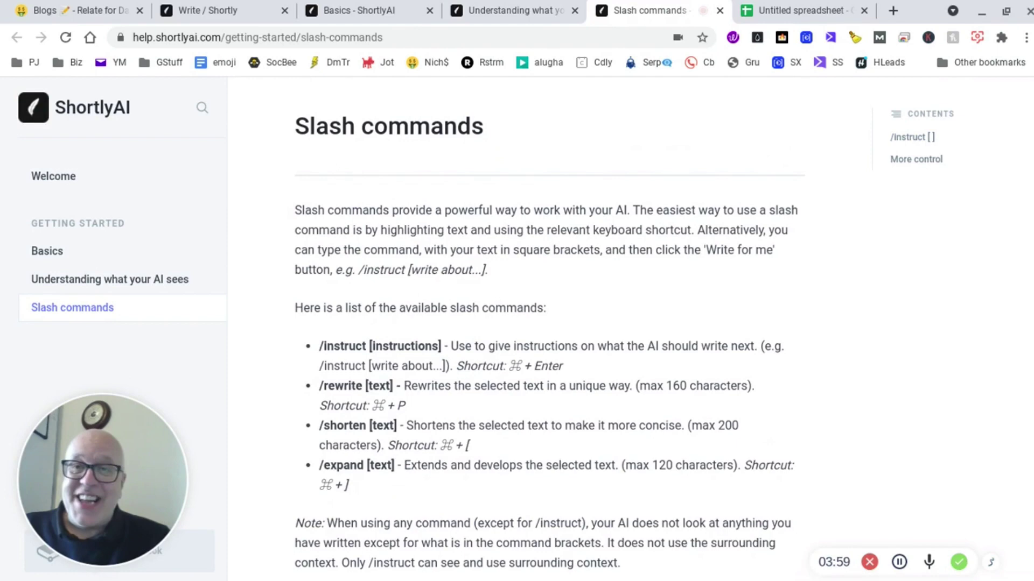
Paste 'write a list of positive affirmations for separated fathers' inside the /instruct brackets and start a dash line
{"action": "left_click", "coordinate": [220, 9]}
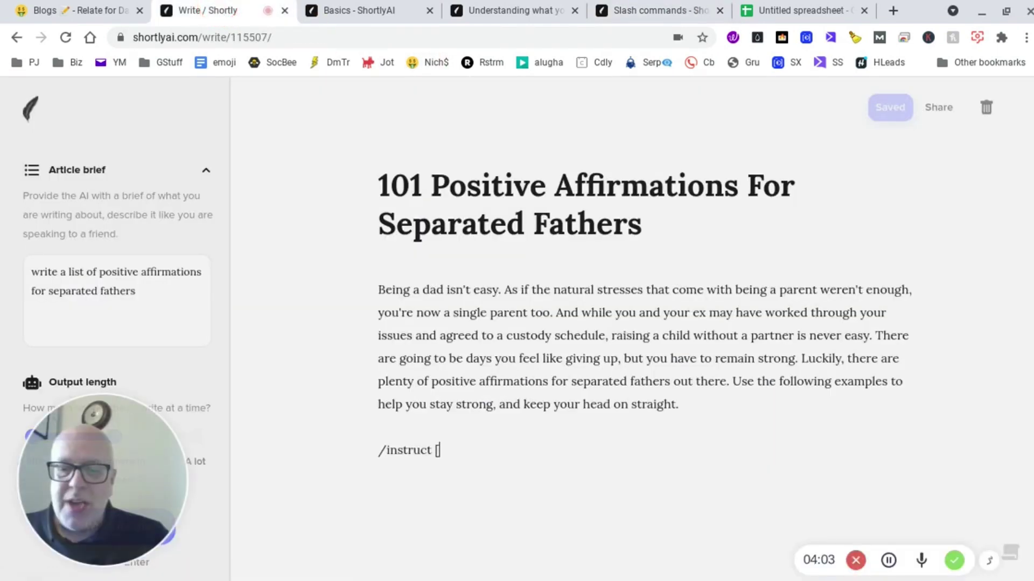
{"action": "key", "text": "ctrl+v"}
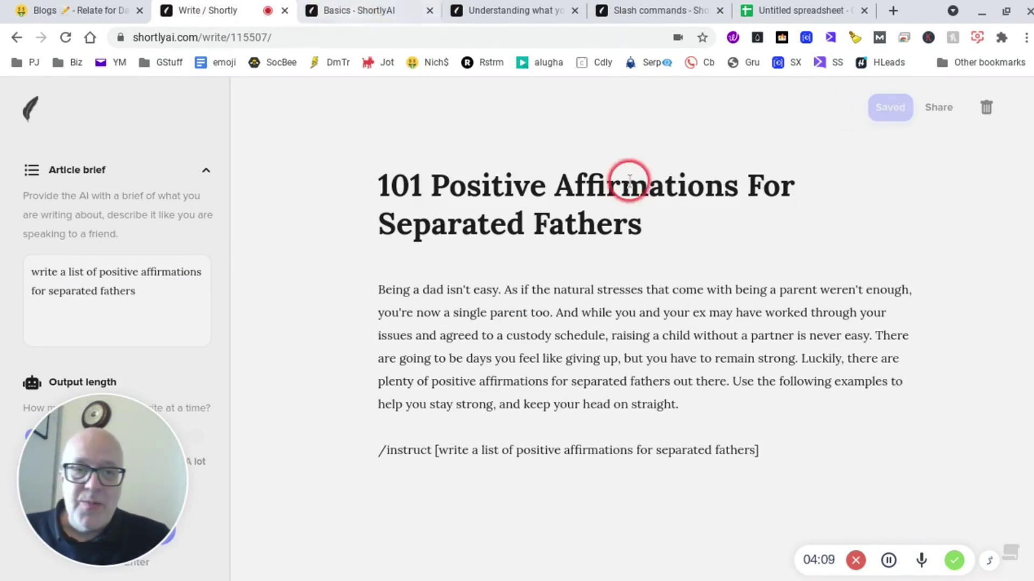
{"action": "key", "text": "ctrl+Return"}
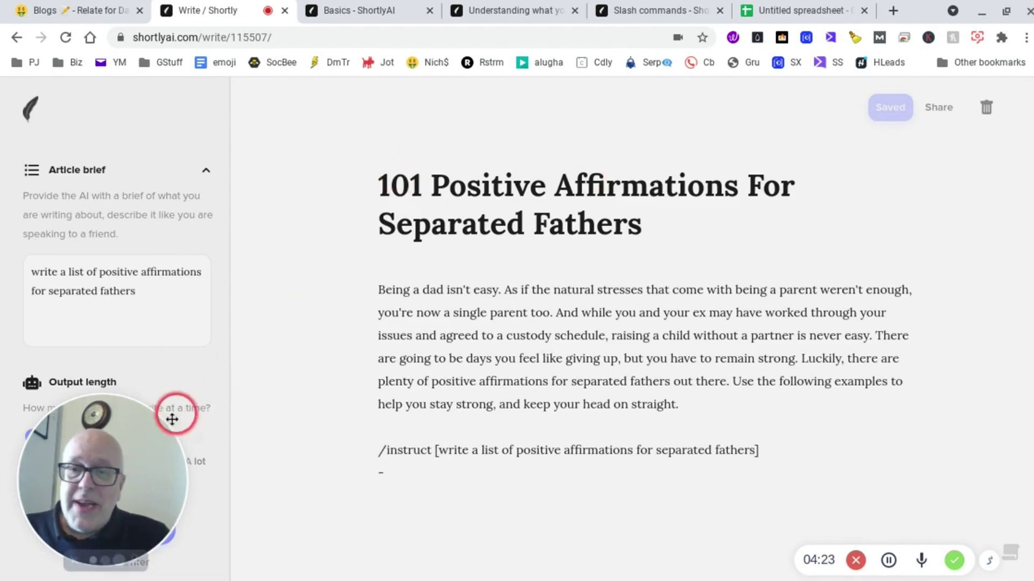
Use Write for me to generate a paragraph after the dash about affirmations helping career and relationships
{"action": "left_click_drag", "start_coordinate": [129, 438], "coordinate": [127, 139]}
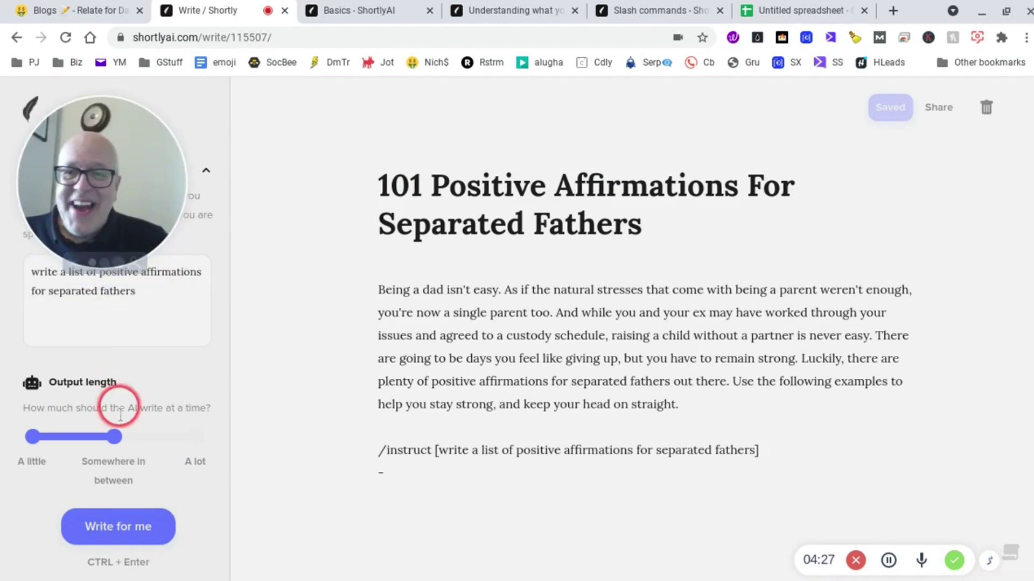
{"action": "left_click", "coordinate": [113, 530]}
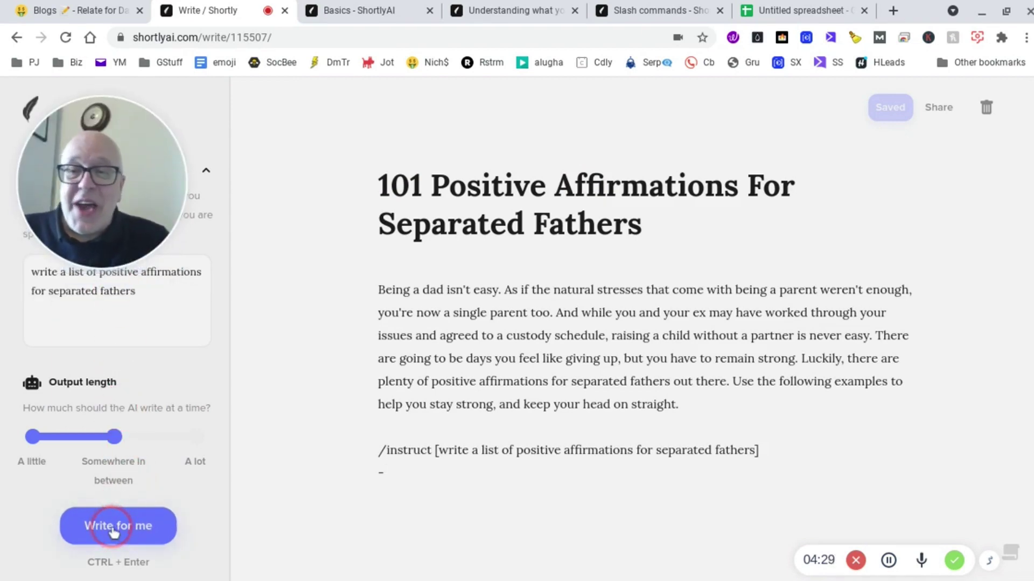
{"action": "left_click", "coordinate": [114, 532]}
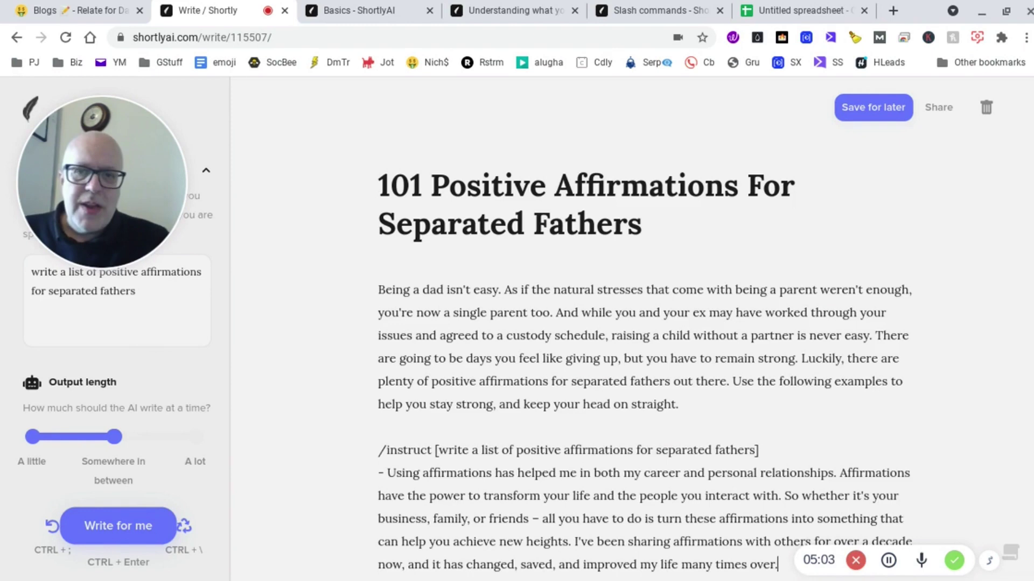
Regenerate the AI output twice, ending with five repeated request lines and hashtags
{"action": "scroll", "coordinate": [347, 443], "scroll_direction": "down", "scroll_amount": 2}
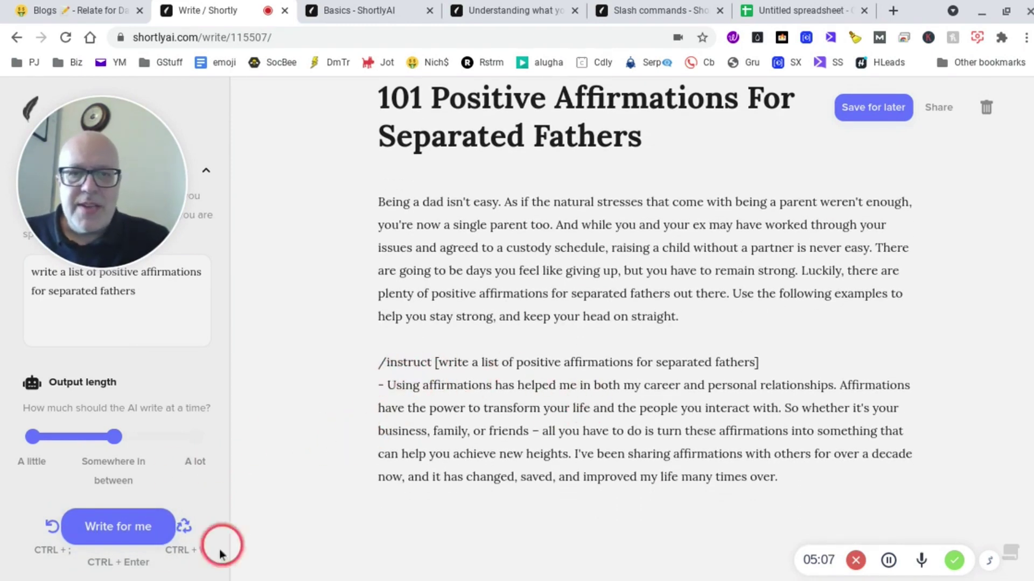
{"action": "left_click", "coordinate": [184, 526]}
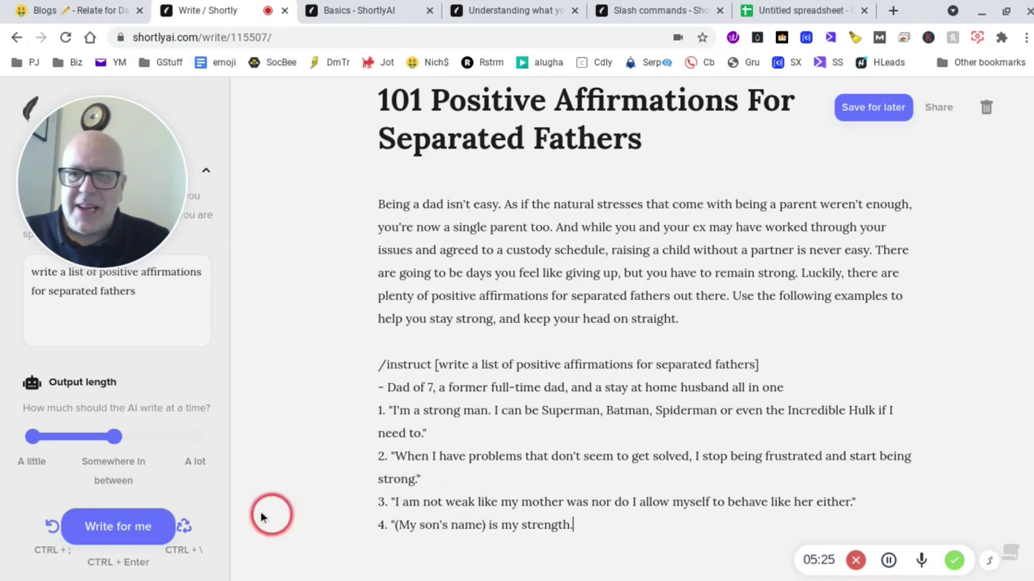
{"action": "left_click", "coordinate": [186, 526]}
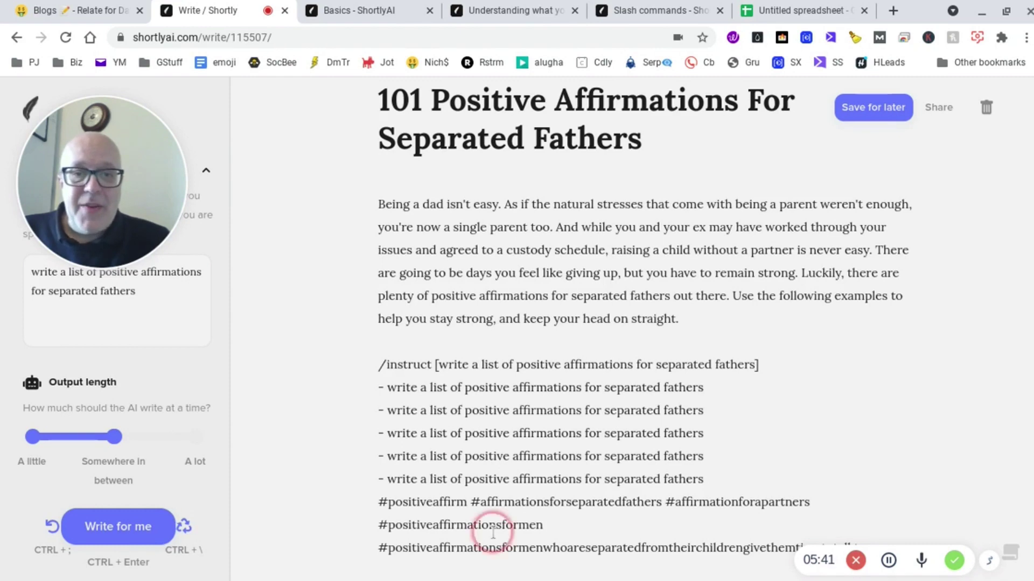
Regenerate the output into a list of questions and add a /// line above the instruction
{"action": "left_click", "coordinate": [184, 528]}
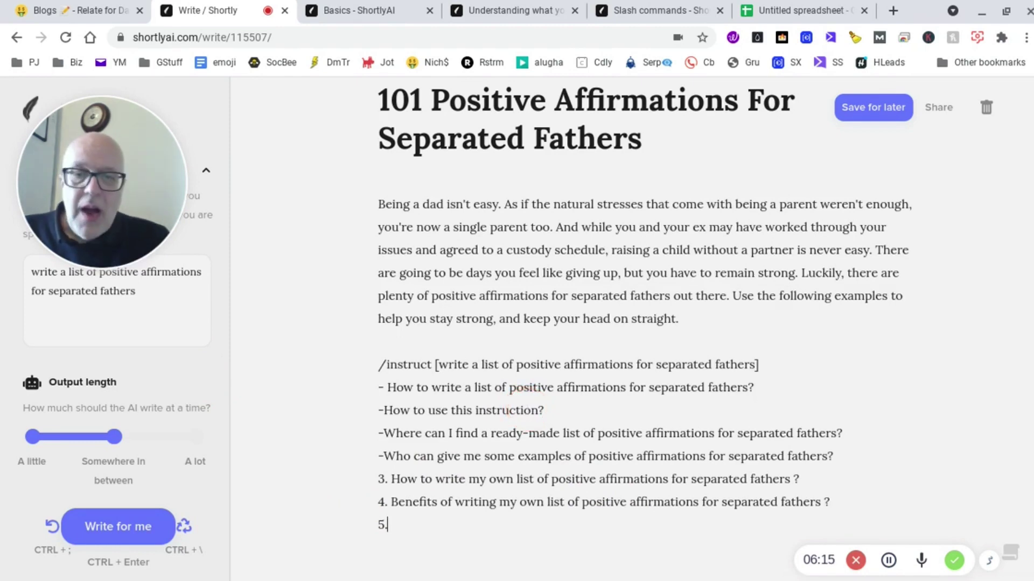
{"action": "left_click", "coordinate": [399, 341]}
{"action": "key", "text": "Return"}
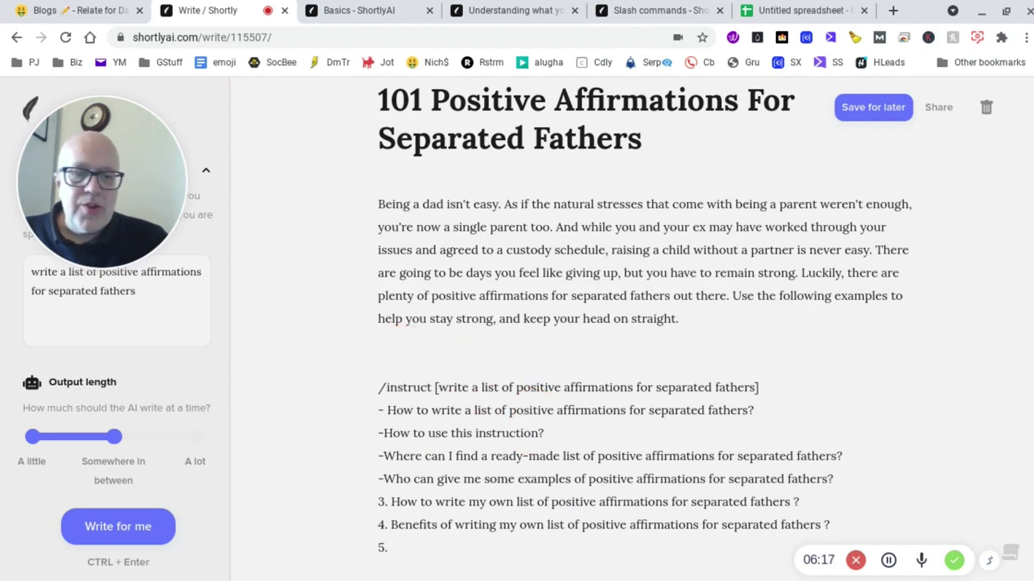
{"action": "key", "text": "Return"}
{"action": "type", "text": "///"}
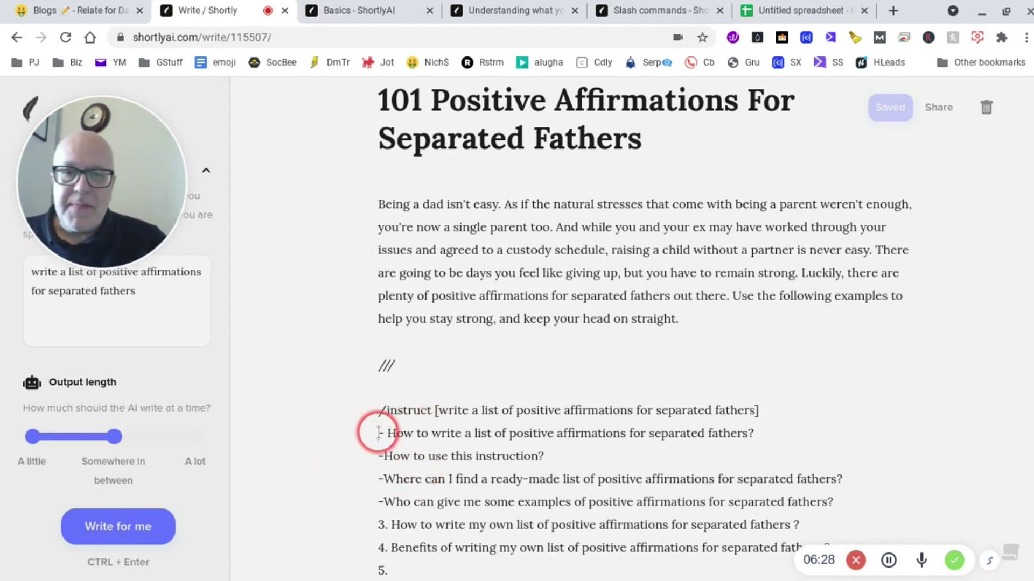
Delete the question lines and regenerate until the AI writes quoted affirmations like 'I am taking care of my children.'
{"action": "left_click_drag", "start_coordinate": [377, 434], "coordinate": [425, 570]}
{"action": "key", "text": "BackSpace"}
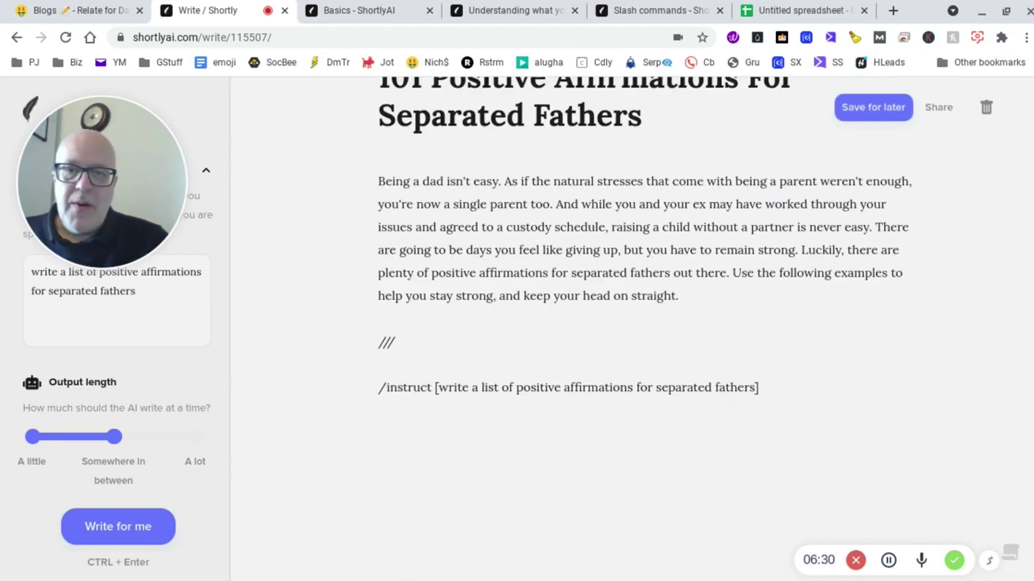
{"action": "left_click", "coordinate": [142, 531]}
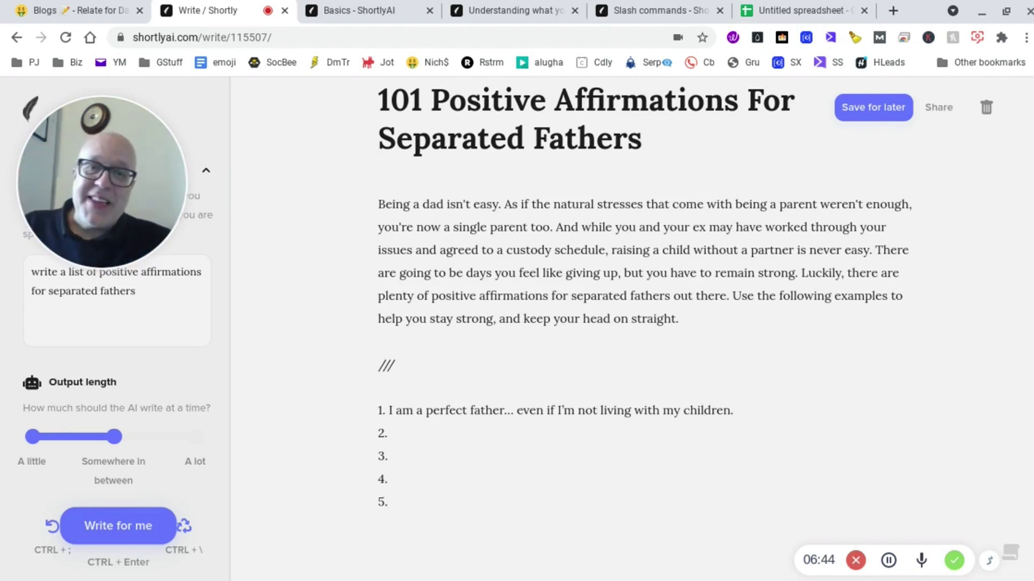
{"action": "left_click", "coordinate": [378, 534]}
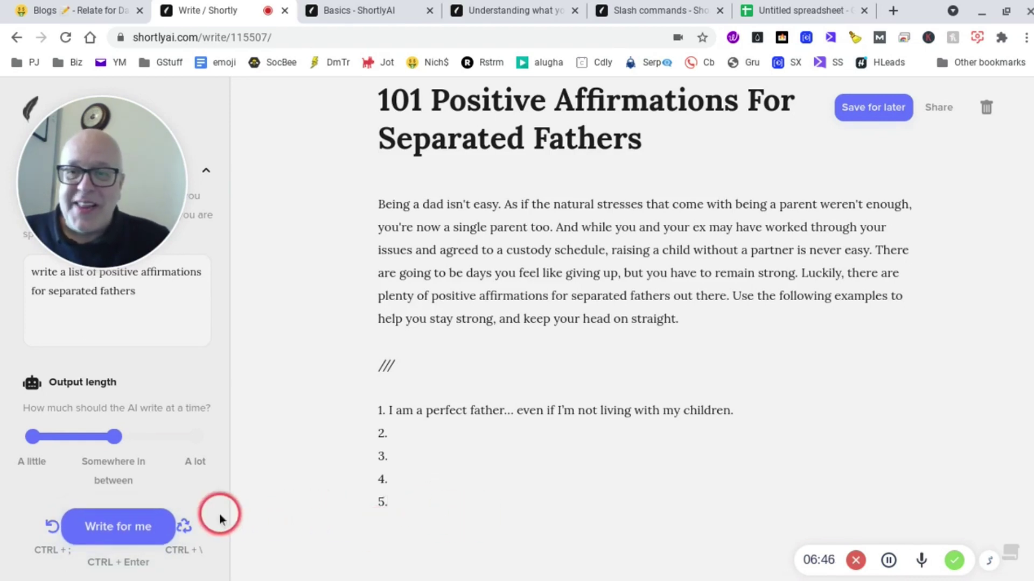
{"action": "left_click", "coordinate": [187, 537]}
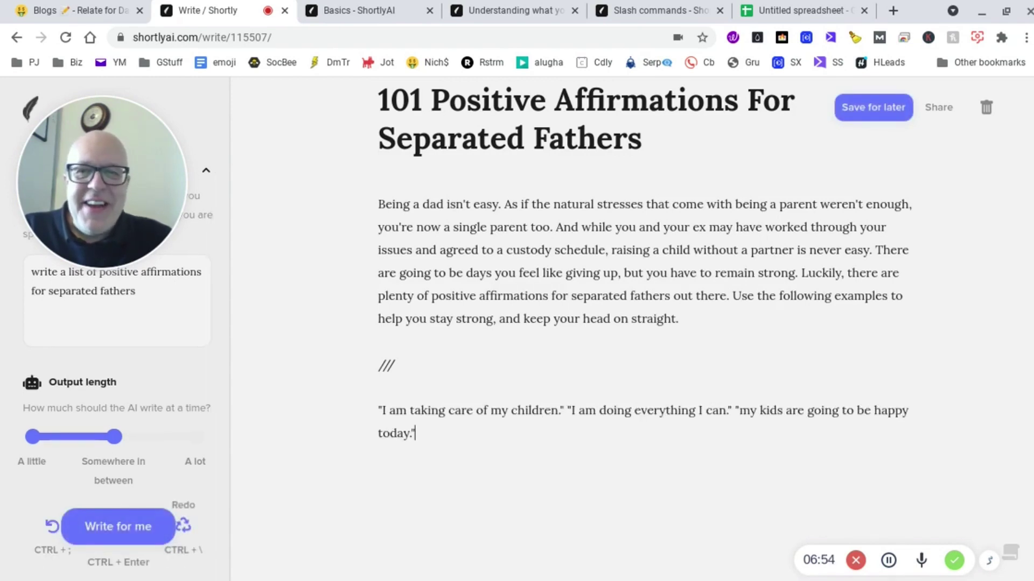
Turn the first two affirmations into dash items, removing the quote marks around and between them
{"action": "left_click", "coordinate": [419, 530]}
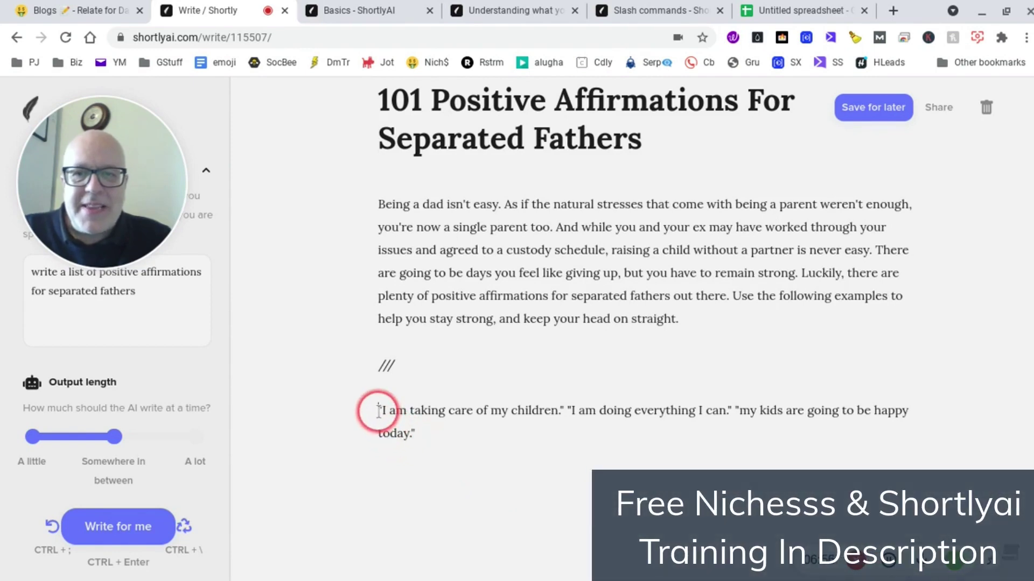
{"action": "left_click", "coordinate": [379, 412]}
{"action": "type", "text": "-"}
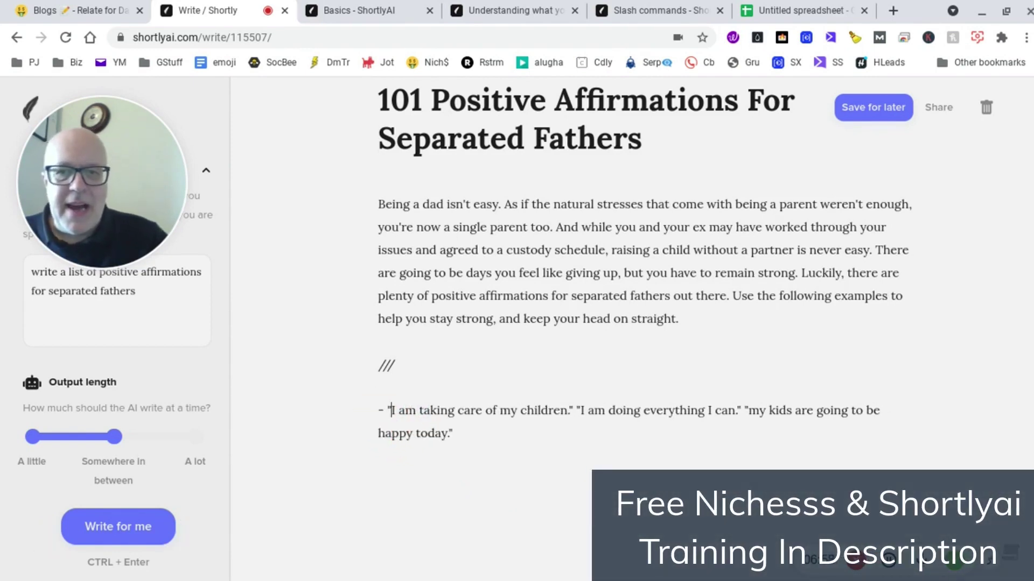
{"action": "key", "text": "Delete"}
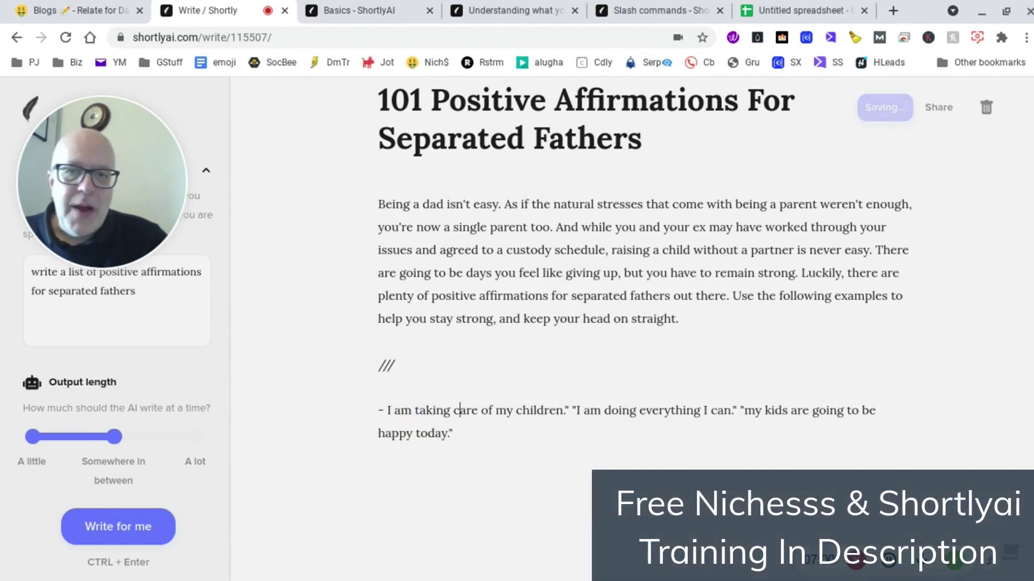
{"action": "key", "text": "Right"}
{"action": "key", "text": "Right"}
{"action": "key", "text": "Right"}
{"action": "key", "text": "Right"}
{"action": "key", "text": "Right"}
{"action": "key", "text": "Right"}
{"action": "key", "text": "Right"}
{"action": "key", "text": "Right"}
{"action": "key", "text": "Right"}
{"action": "key", "text": "Right"}
{"action": "key", "text": "Right"}
{"action": "key", "text": "Right"}
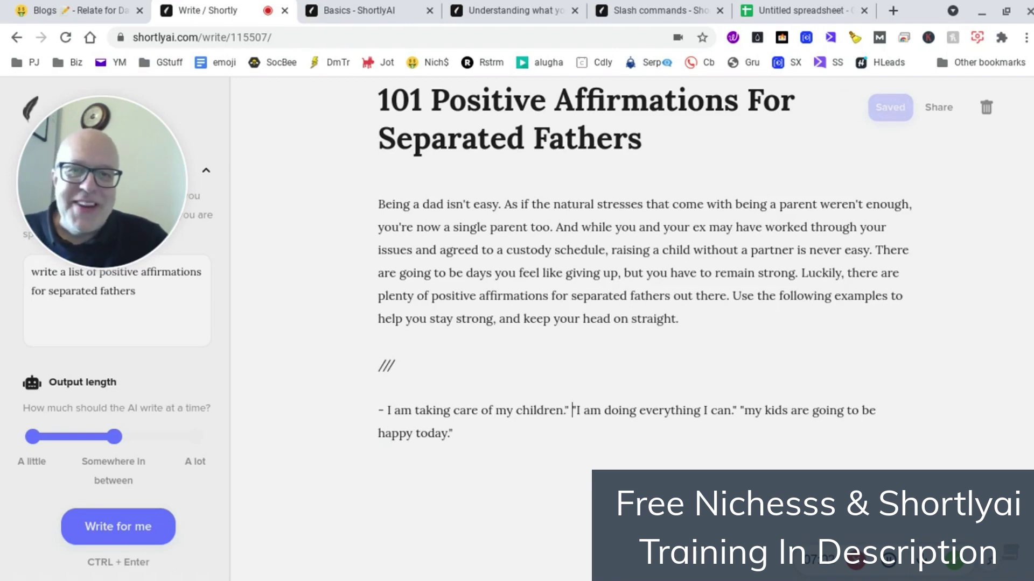
{"action": "key", "text": "BackSpace"}
{"action": "key", "text": "BackSpace"}
{"action": "key", "text": "BackSpace"}
{"action": "key", "text": "BackSpace"}
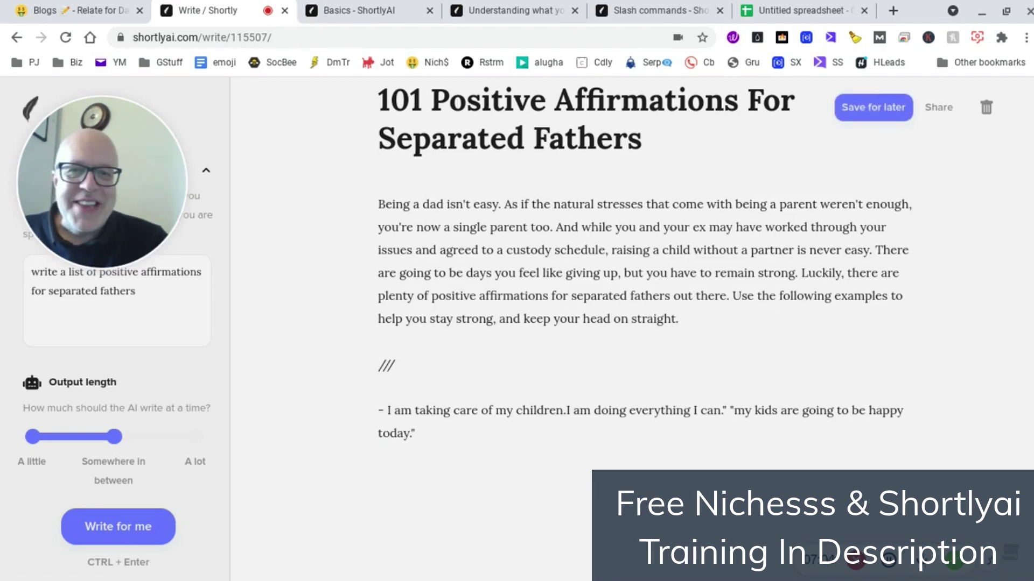
{"action": "key", "text": "Return"}
{"action": "type", "text": "-"}
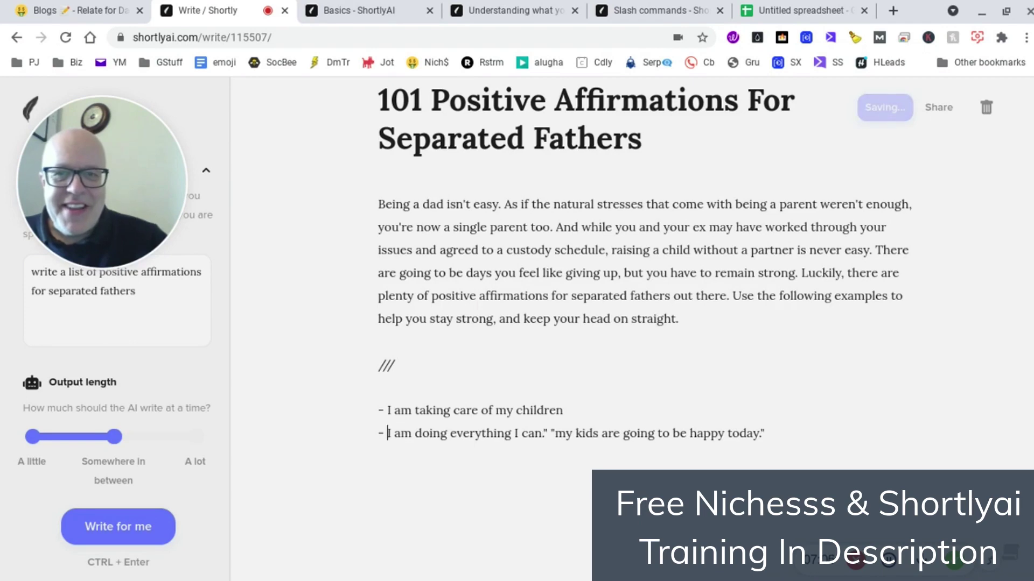
Put the third affirmation on its own dash line, strip the remaining quotes and full stop, and start a fourth dash
{"action": "key", "text": "Right"}
{"action": "key", "text": "Right"}
{"action": "key", "text": "Right"}
{"action": "key", "text": "Right"}
{"action": "key", "text": "Right"}
{"action": "key", "text": "Right"}
{"action": "key", "text": "Right"}
{"action": "key", "text": "Right"}
{"action": "key", "text": "Right"}
{"action": "key", "text": "Right"}
{"action": "key", "text": "Right"}
{"action": "key", "text": "Right"}
{"action": "key", "text": "Right"}
{"action": "key", "text": "Right"}
{"action": "key", "text": "Right"}
{"action": "key", "text": "Right"}
{"action": "key", "text": "Right"}
{"action": "key", "text": "Right"}
{"action": "key", "text": "Right"}
{"action": "key", "text": "Right"}
{"action": "key", "text": "Right"}
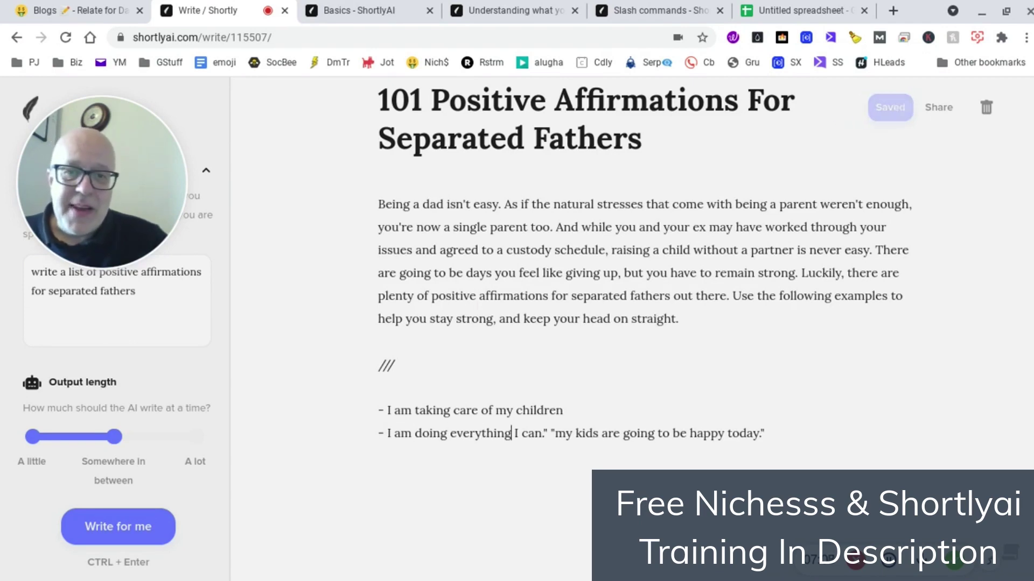
{"action": "key", "text": "Right"}
{"action": "key", "text": "Right"}
{"action": "key", "text": "Right"}
{"action": "key", "text": "Right"}
{"action": "key", "text": "Right"}
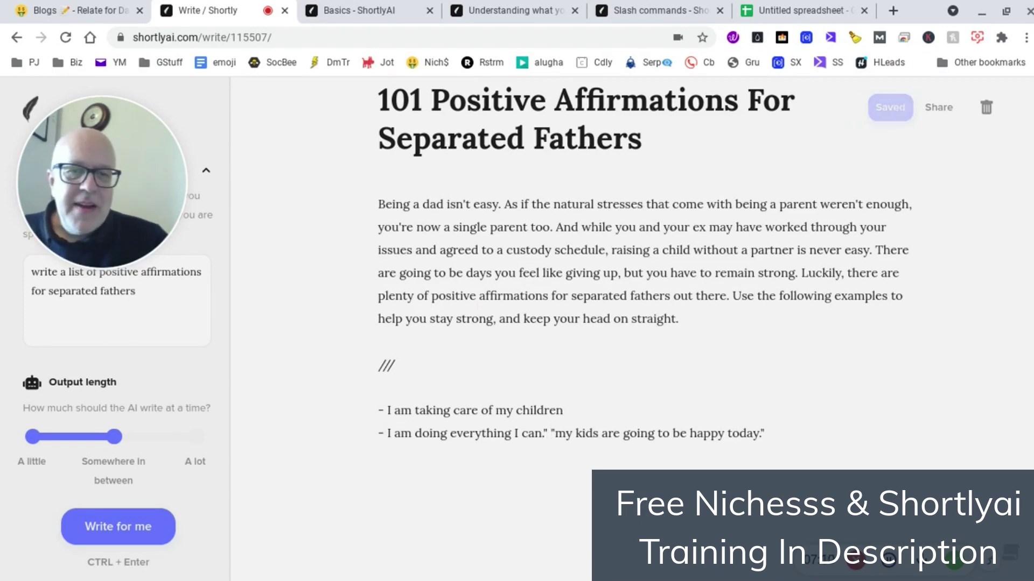
{"action": "key", "text": "BackSpace"}
{"action": "key", "text": "BackSpace"}
{"action": "key", "text": "BackSpace"}
{"action": "key", "text": "BackSpace"}
{"action": "key", "text": "Return"}
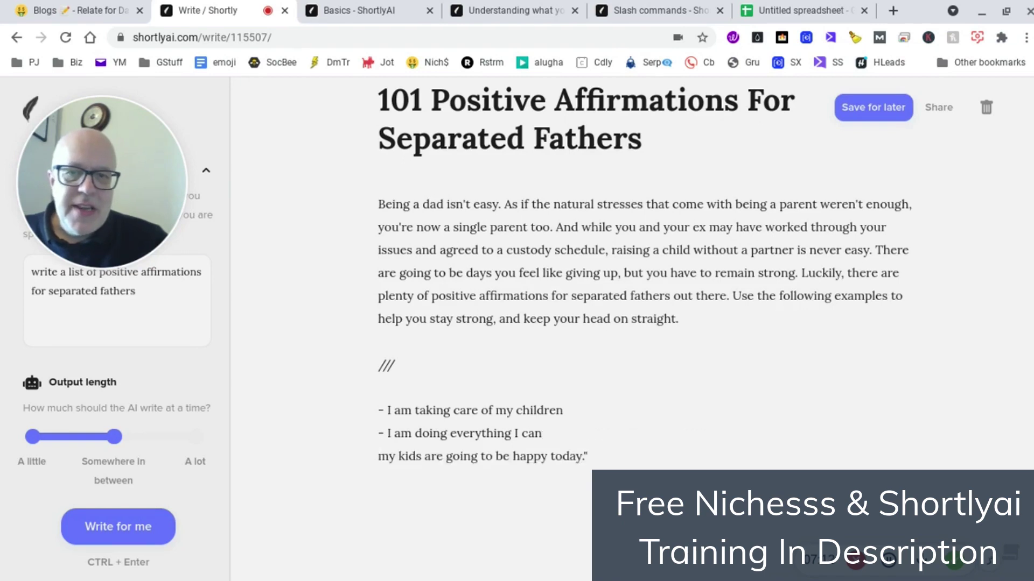
{"action": "type", "text": "-"}
{"action": "left_click", "coordinate": [433, 403]}
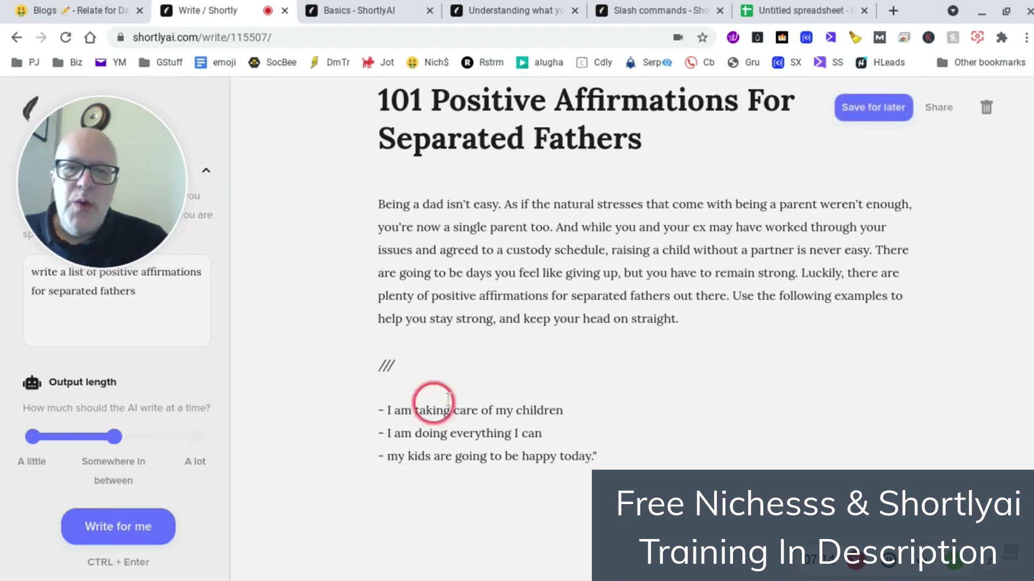
{"action": "left_click", "coordinate": [604, 451]}
{"action": "key", "text": "BackSpace"}
{"action": "key", "text": "BackSpace"}
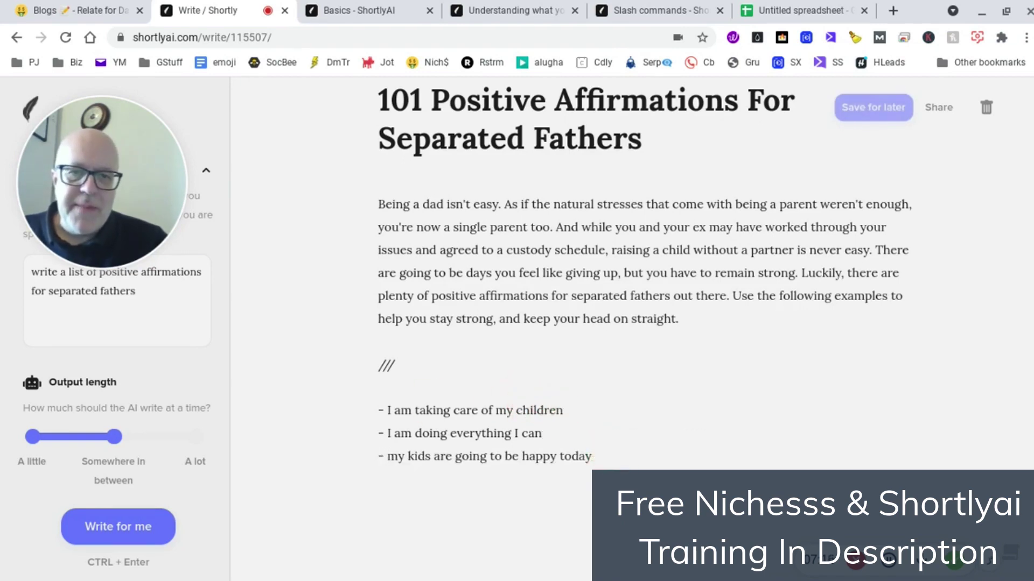
{"action": "key", "text": "Return"}
{"action": "type", "text": "-"}
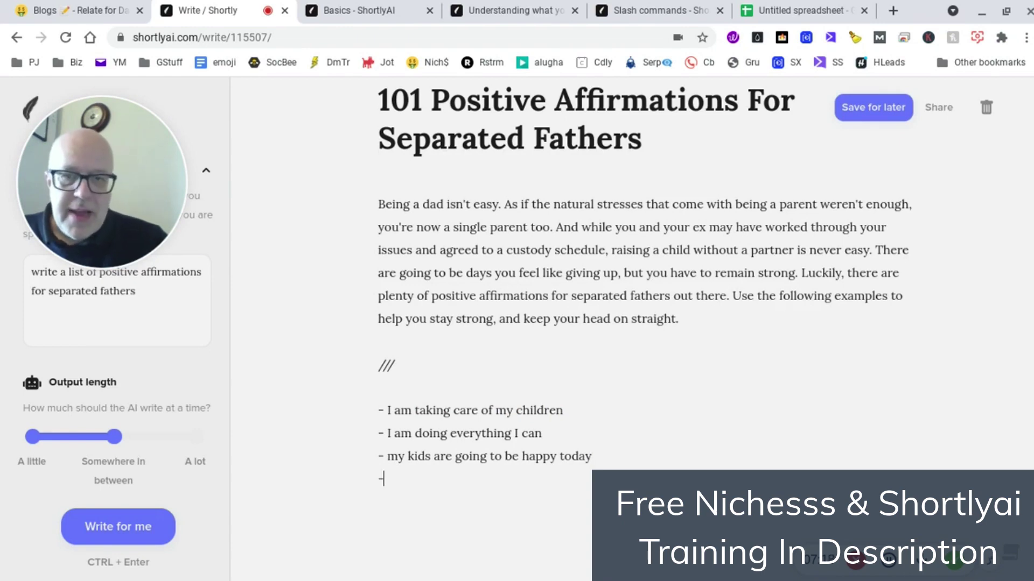
Have the AI generate five more affirmations for the dash list
{"action": "left_click", "coordinate": [167, 524]}
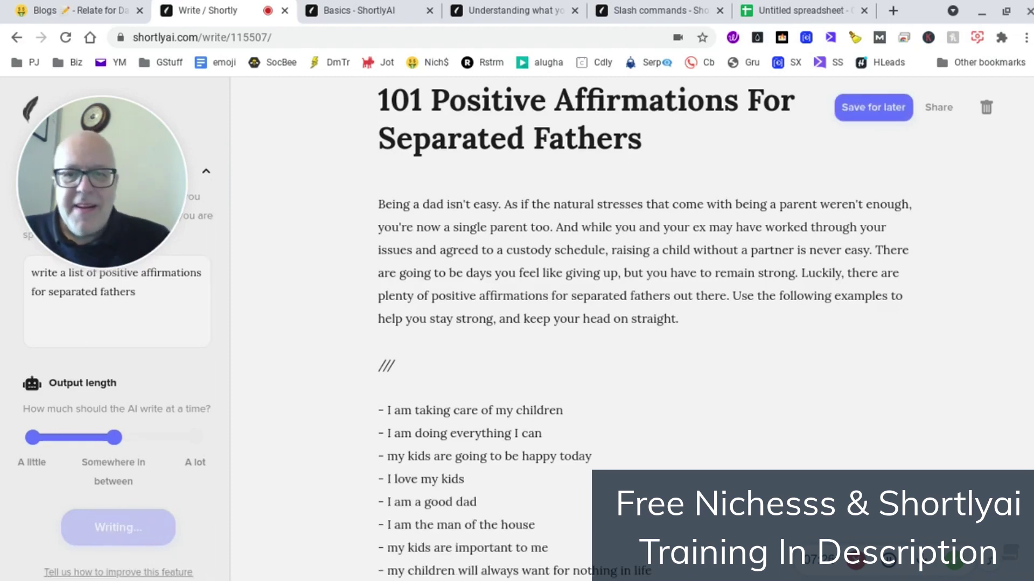
{"action": "scroll", "coordinate": [651, 504], "scroll_direction": "down", "scroll_amount": 2}
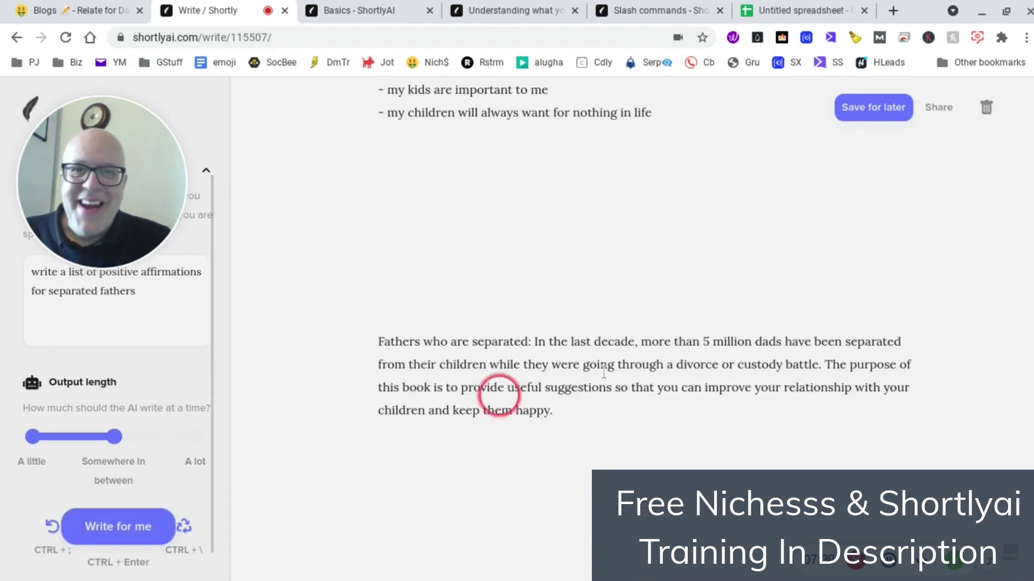
{"action": "scroll", "coordinate": [603, 371], "scroll_direction": "up", "scroll_amount": 4}
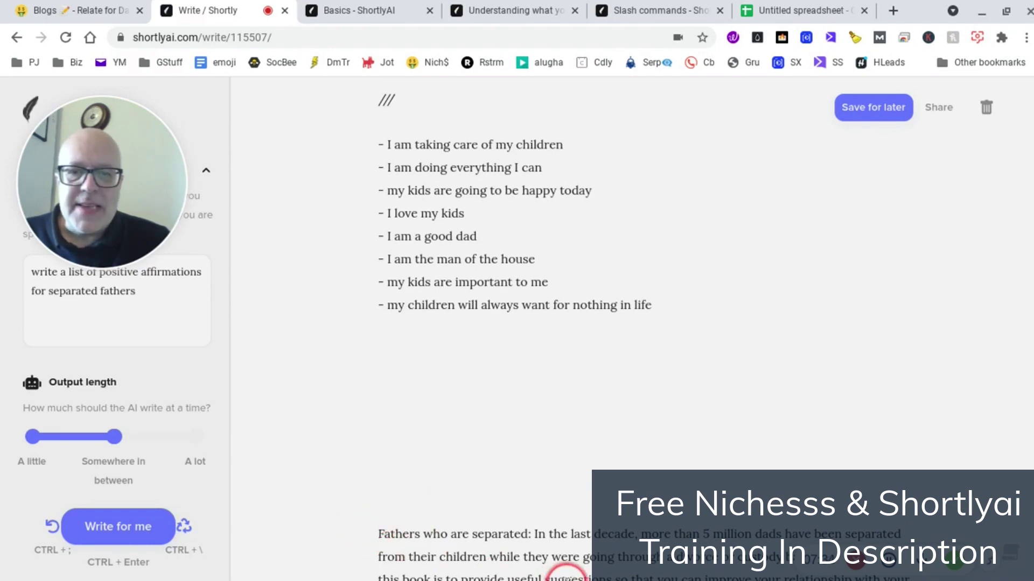
Delete the unrelated 'Fathers who are separated...' paragraph and trailing blank lines
{"action": "scroll", "coordinate": [565, 575], "scroll_direction": "down", "scroll_amount": 1}
{"action": "left_click_drag", "start_coordinate": [559, 539], "coordinate": [372, 282]}
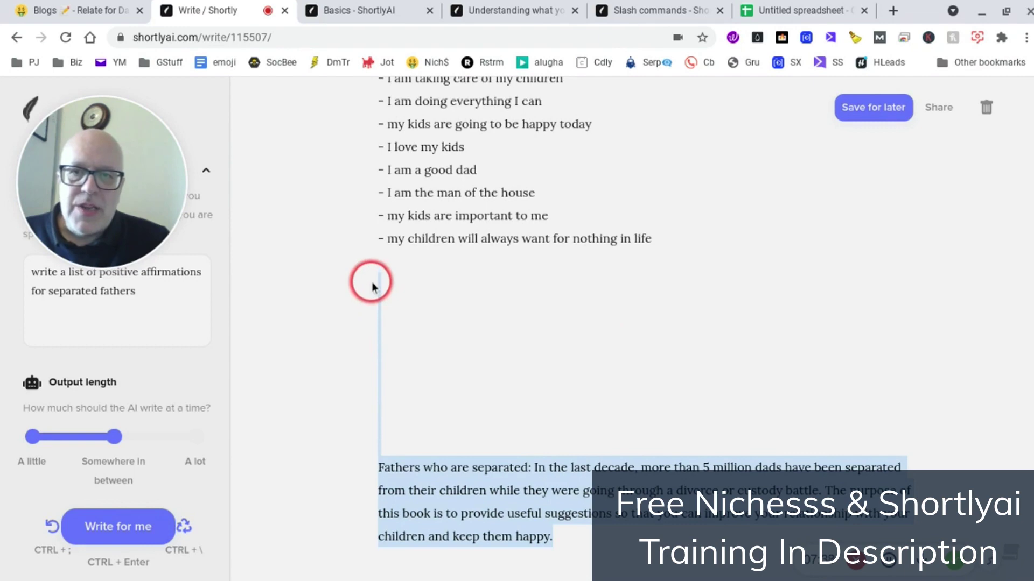
{"action": "key", "text": "BackSpace"}
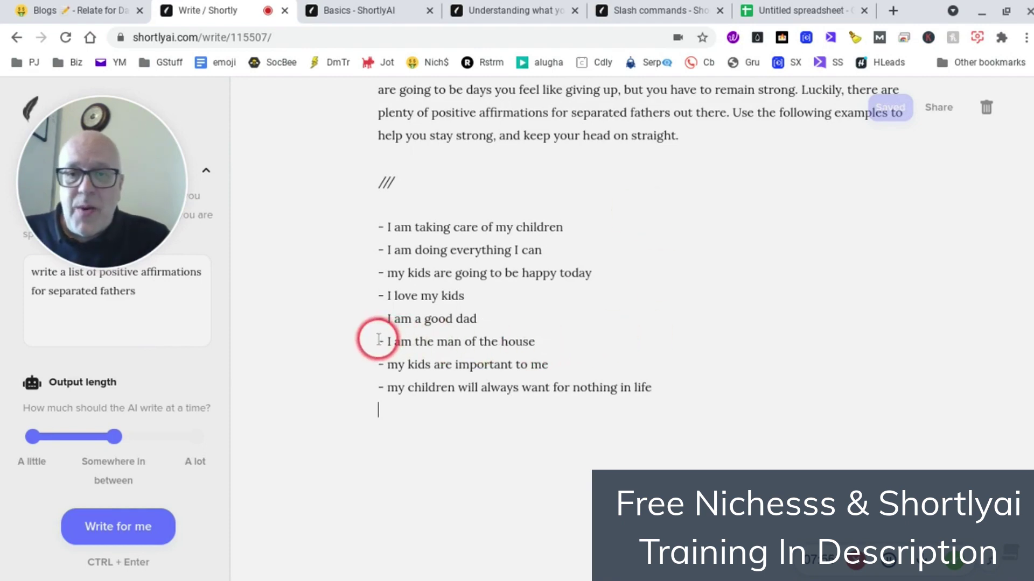
Drop the 'I am the man of the house' line, then start a '-' item for the AI to continue
{"action": "left_click_drag", "start_coordinate": [379, 340], "coordinate": [552, 343]}
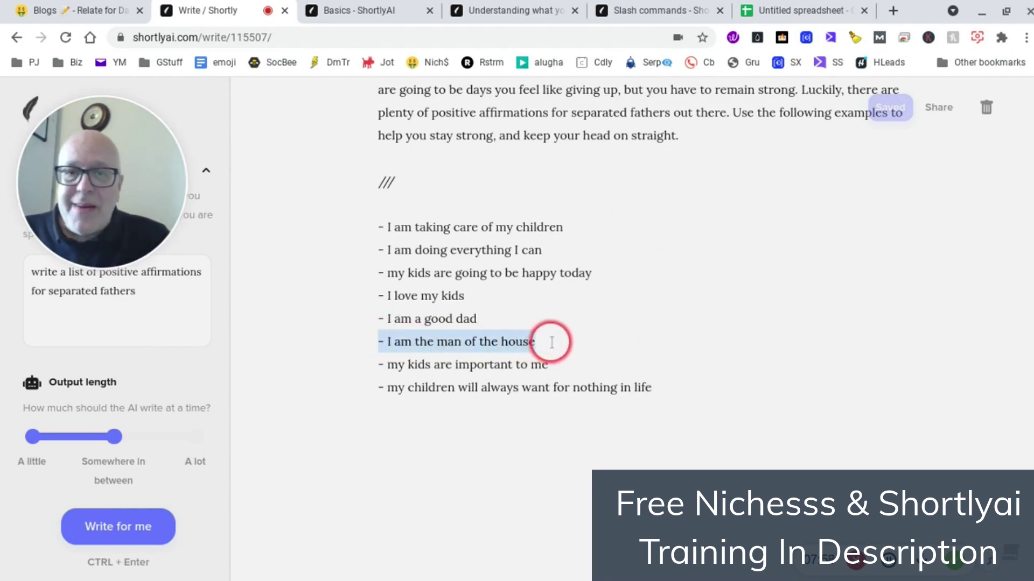
{"action": "key", "text": "BackSpace"}
{"action": "key", "text": "BackSpace"}
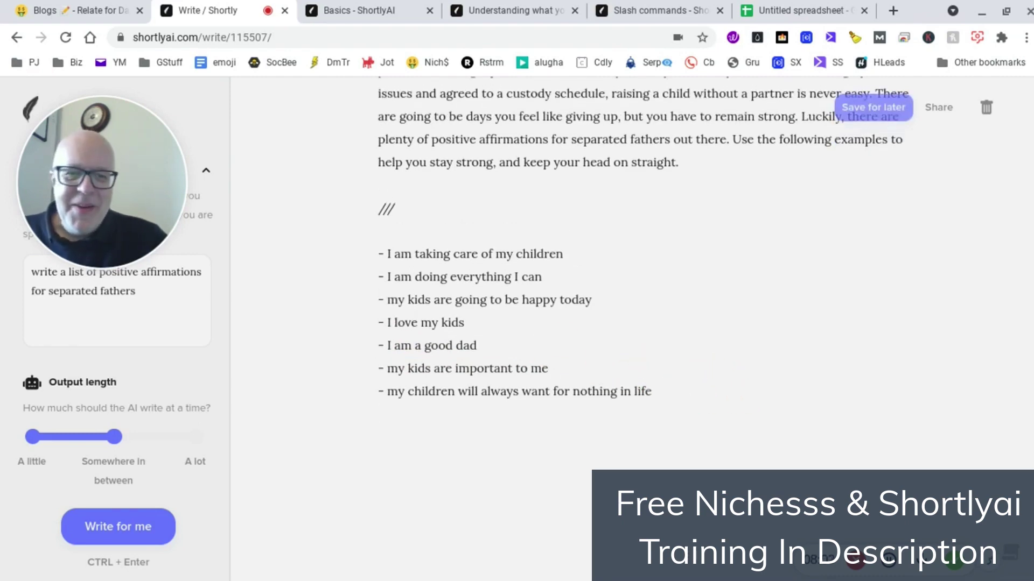
{"action": "key", "text": "Return"}
{"action": "type", "text": "-"}
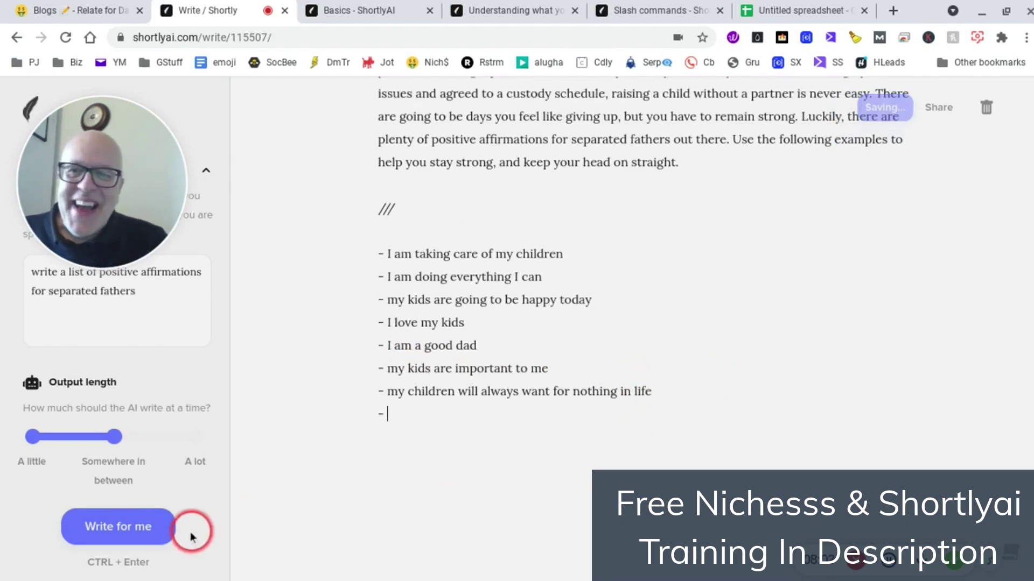
{"action": "left_click", "coordinate": [160, 532]}
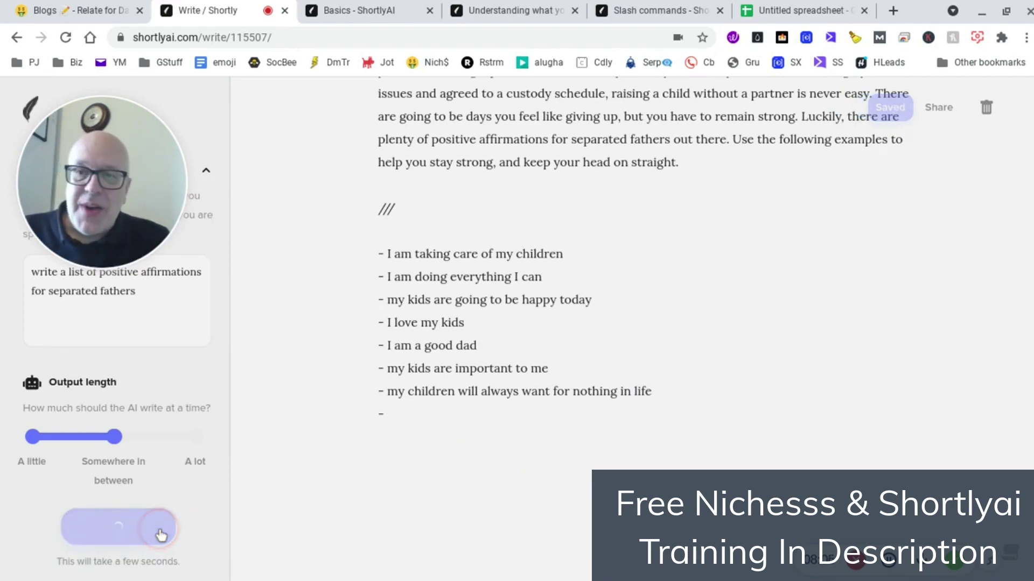